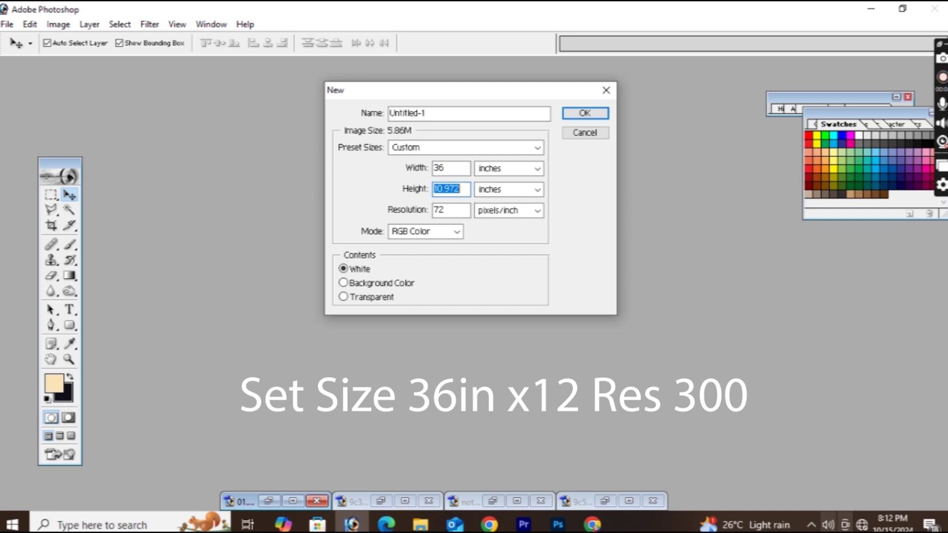
# Step: Create a new white RGB document 36 inches wide by 12 inches high at 300 pixels/inch and maximize its window
pyautogui.press('Tab')
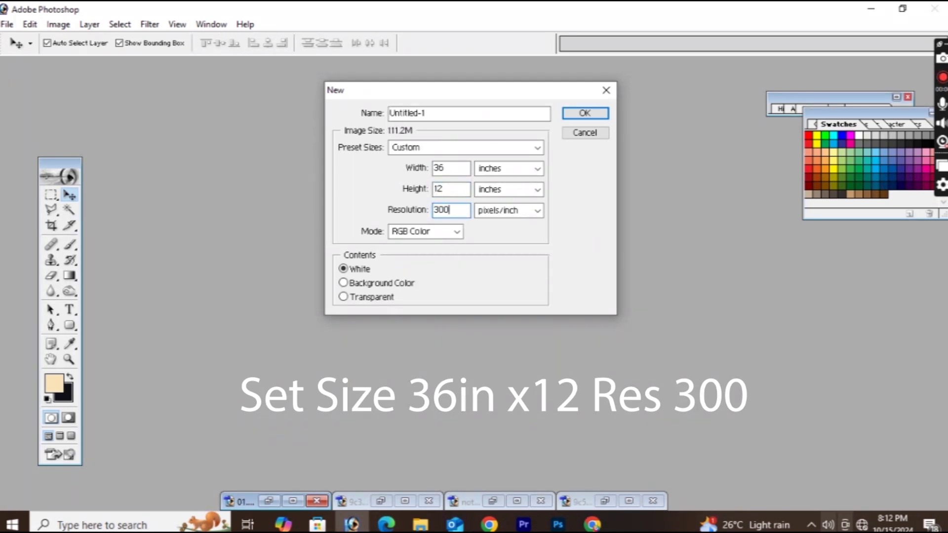
pyautogui.click(585, 114)
pyautogui.press('Tab')
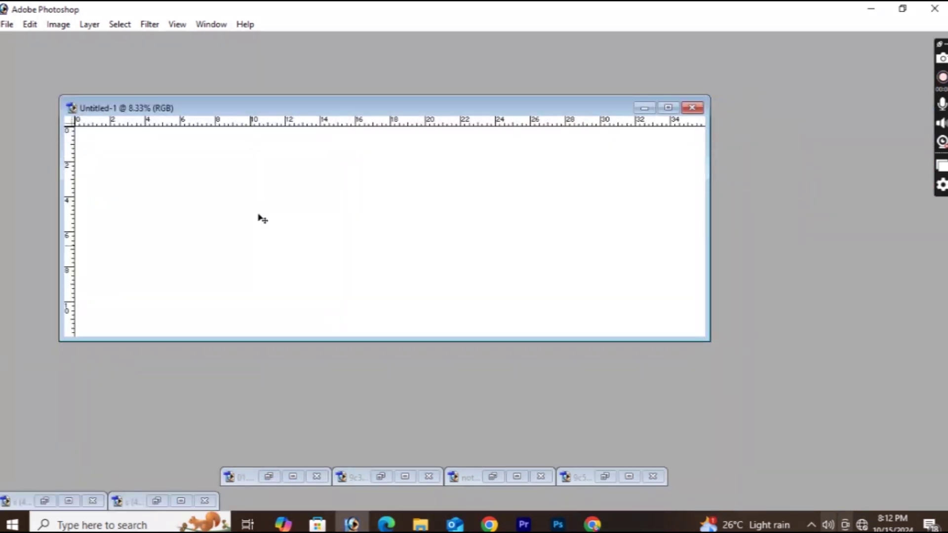
pyautogui.click(668, 107)
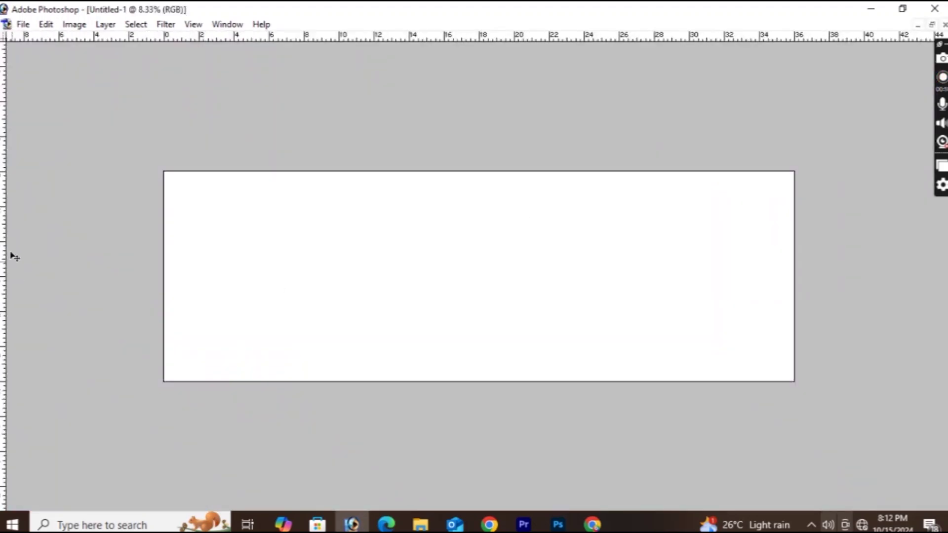
# Step: Place vertical guides at about 1, 17, 18, 19 and 35 inches and horizontal guides at about 1 and 11 inches
pyautogui.moveTo(447, 297); pyautogui.dragTo(479, 302)
pyautogui.moveTo(158, 306); pyautogui.dragTo(181, 298)
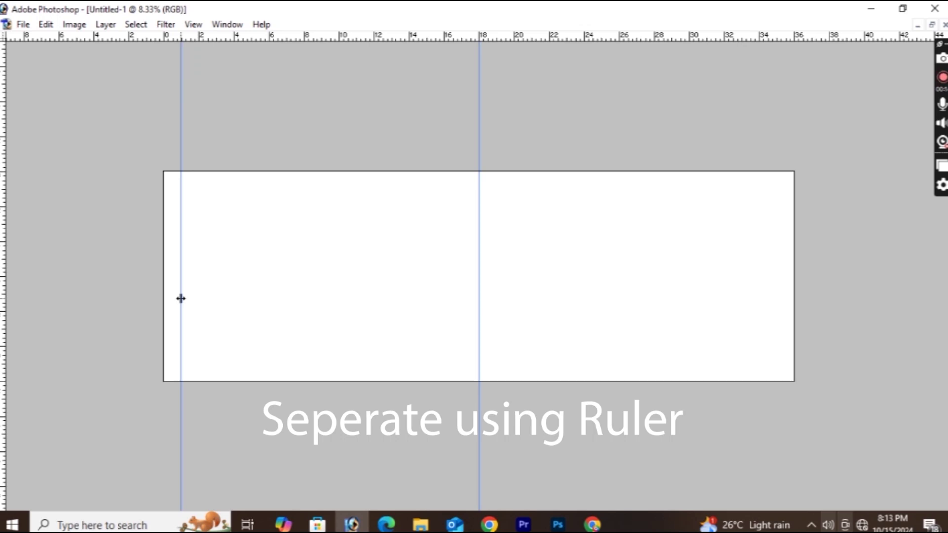
pyautogui.hotkey('ctrl', '+')
pyautogui.moveTo(3, 227); pyautogui.dragTo(454, 263)
pyautogui.moveTo(479, 302); pyautogui.dragTo(504, 304)
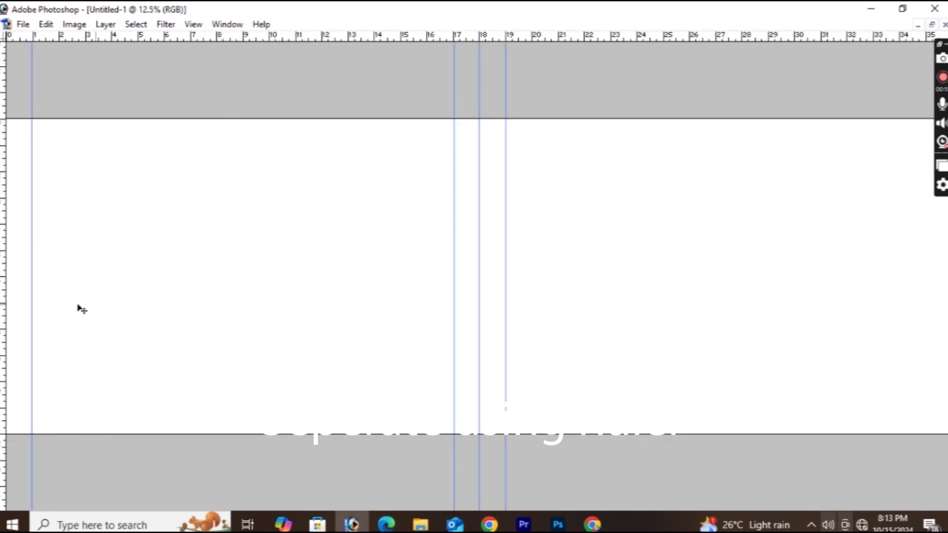
pyautogui.moveTo(3, 256); pyautogui.dragTo(925, 359)
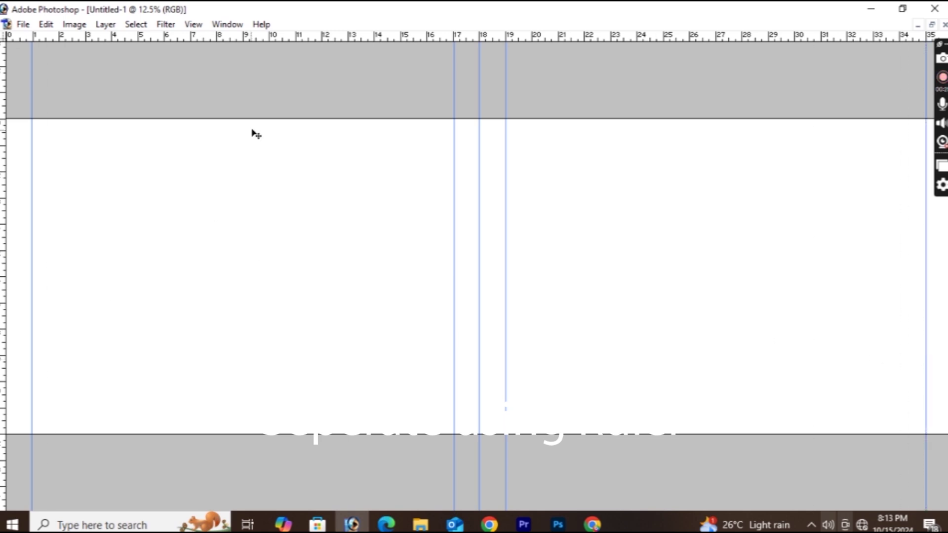
pyautogui.moveTo(158, 42); pyautogui.dragTo(161, 147)
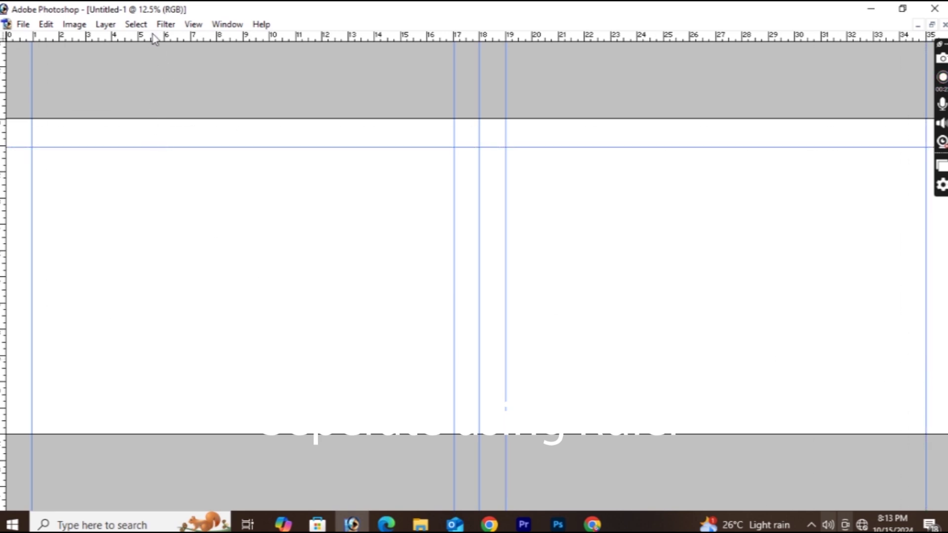
pyautogui.moveTo(153, 40); pyautogui.dragTo(158, 407)
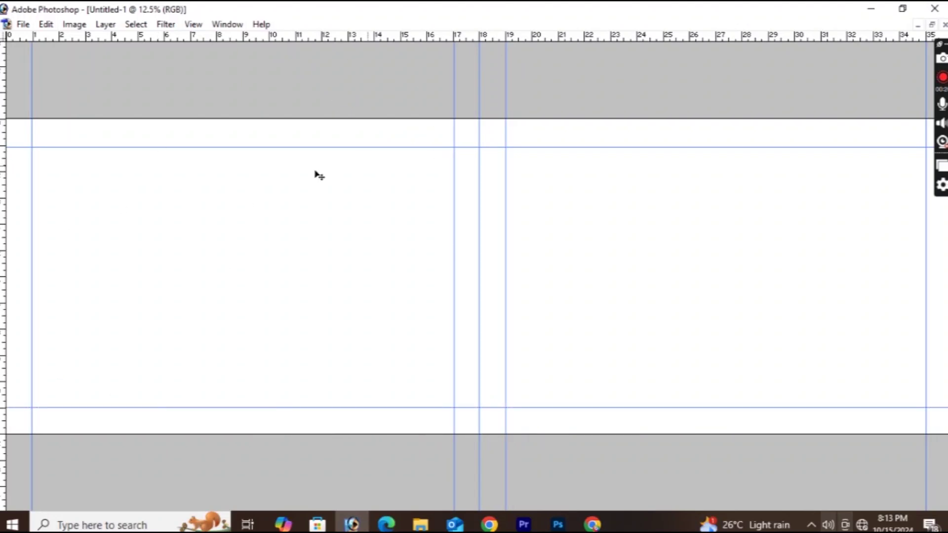
# Step: Add a new layer and marquee-select a rectangle from the canvas's left edge to about 17.5 inches across, spanning about 0.5 to 11.5 inches vertically
pyautogui.hotkey('ctrl', 'shift', 'n')
pyautogui.press('Return')
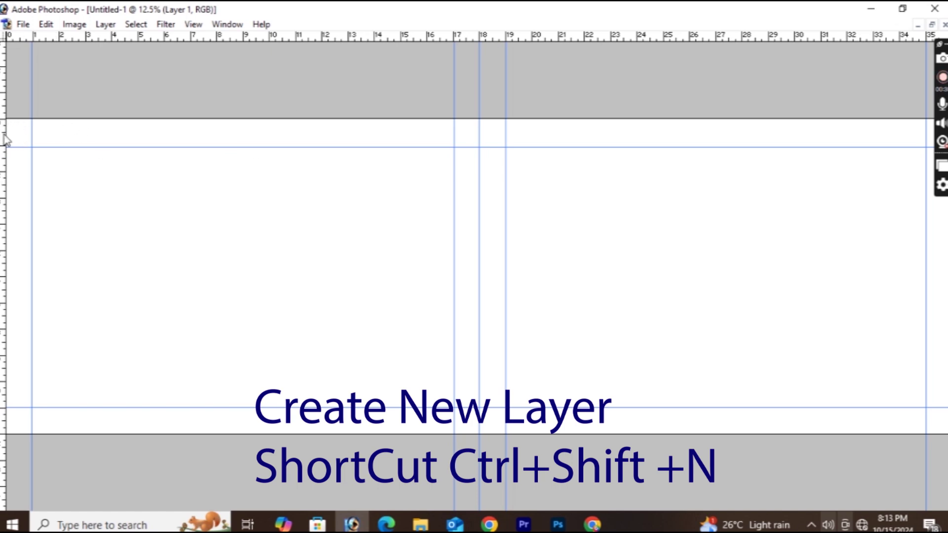
pyautogui.moveTo(9, 132)
pyautogui.mouseDown()
pyautogui.moveTo(503, 245)
pyautogui.moveTo(466, 420)
pyautogui.mouseUp()
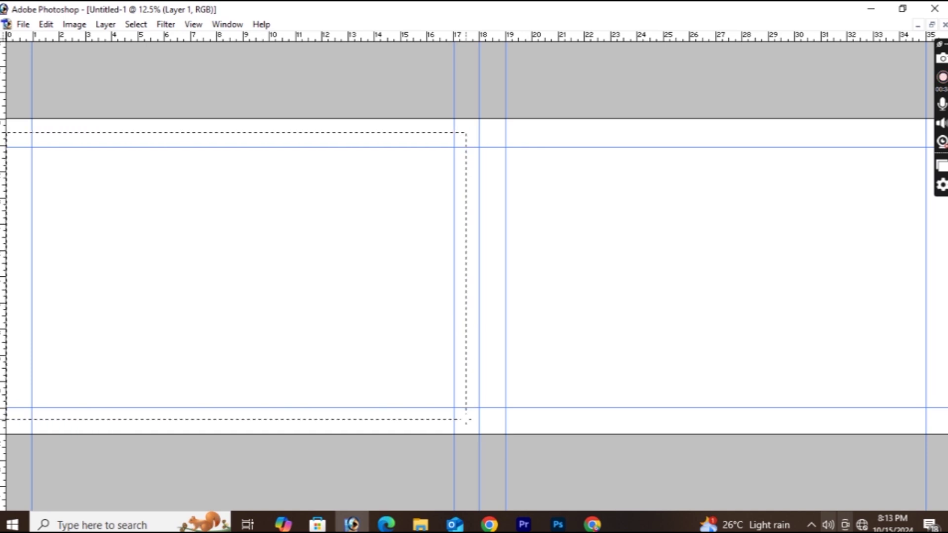
pyautogui.press('Tab')
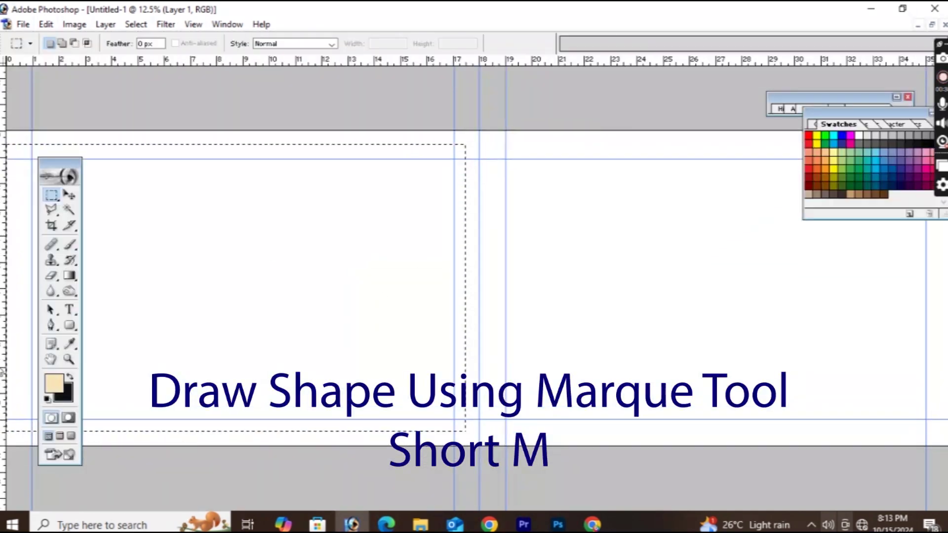
# Step: Set the foreground colour to orange F8A400 and fill the rectangular selection with it
pyautogui.press('i')
pyautogui.click(54, 382)
pyautogui.click(465, 248)
pyautogui.click(588, 235)
pyautogui.press('m')
pyautogui.hotkey('alt', 'Delete')
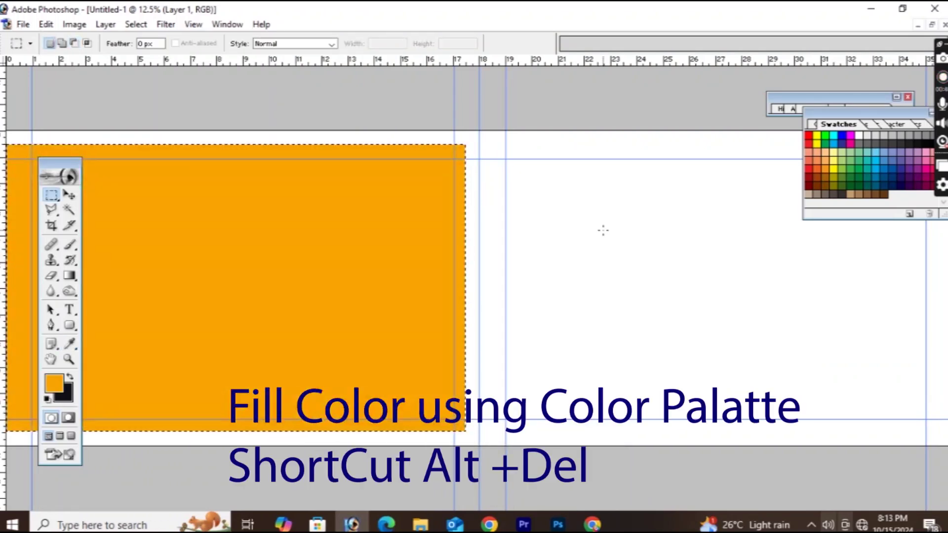
# Step: Add a Gradient Overlay to the orange rectangle's layer, changing the black stop to the orange foreground colour so it blends to white
pyautogui.rightClick(371, 227)
pyautogui.click(428, 310)
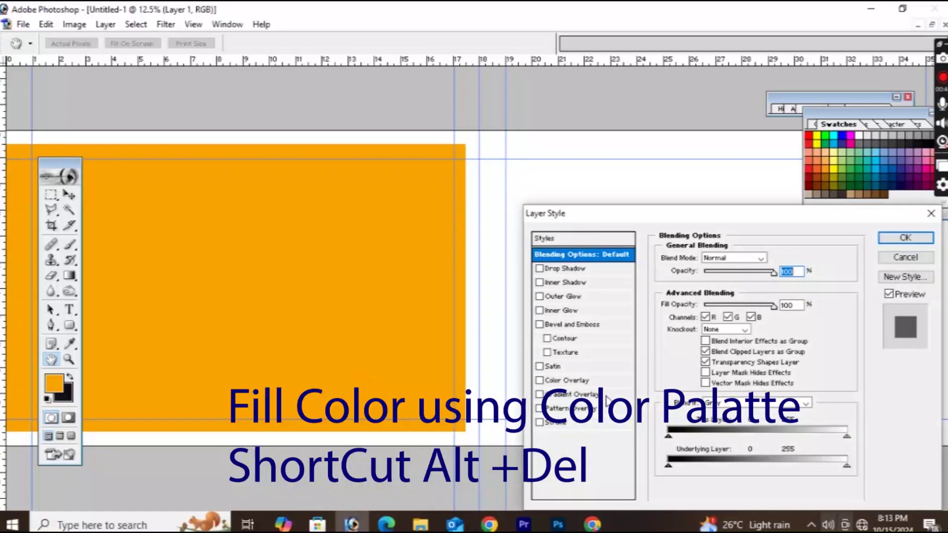
pyautogui.click(578, 395)
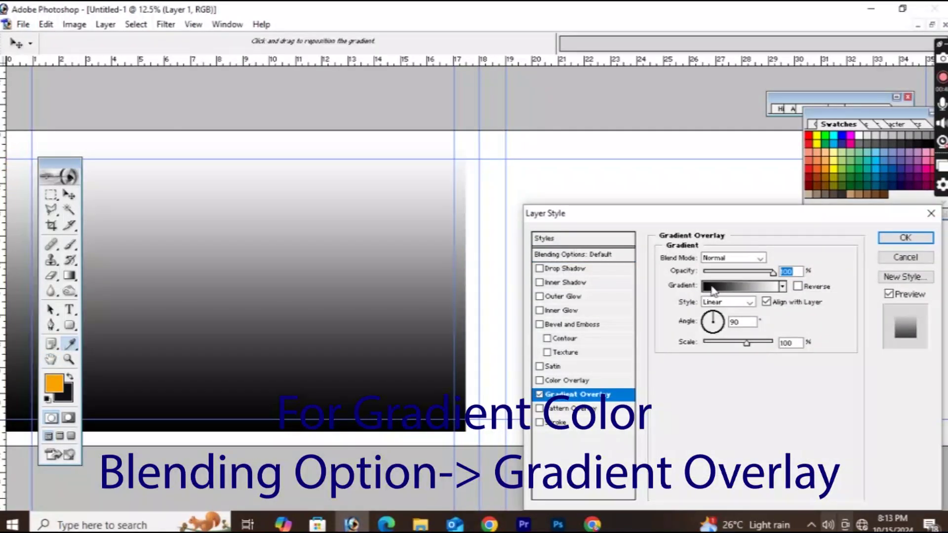
pyautogui.click(713, 287)
pyautogui.click(654, 311)
pyautogui.click(713, 369)
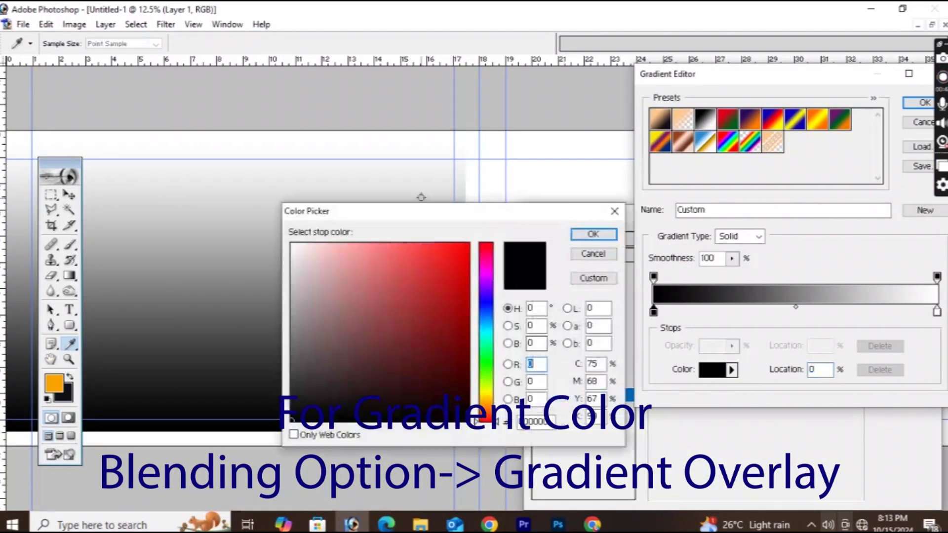
pyautogui.click(60, 382)
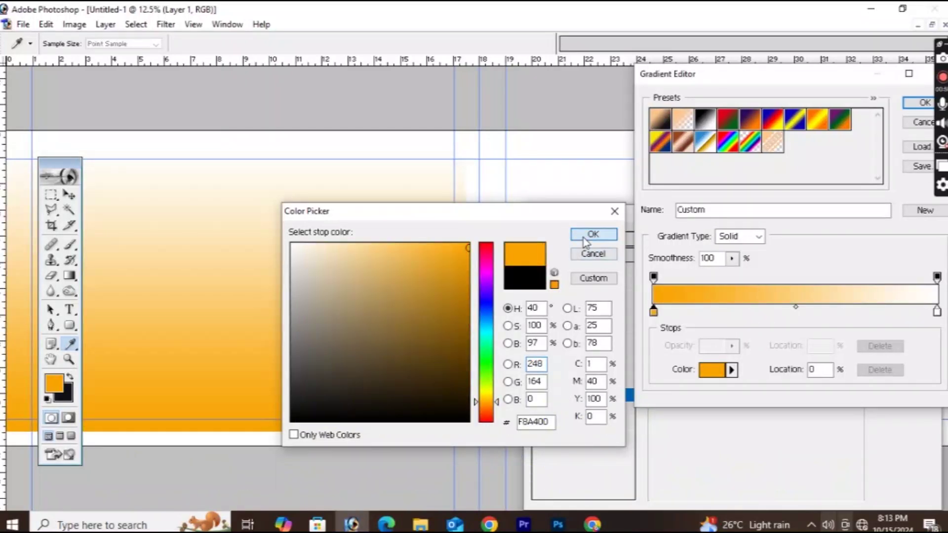
pyautogui.click(592, 235)
pyautogui.click(922, 103)
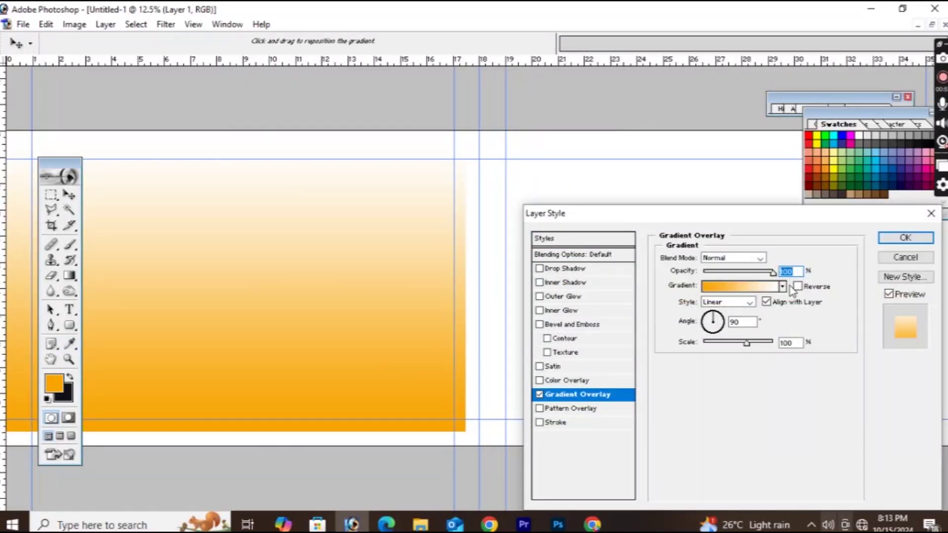
# Step: Set the orange overlay's angle to 6 degrees, reverse the gradient and apply the layer style
pyautogui.doubleClick(752, 322)
pyautogui.write('6')
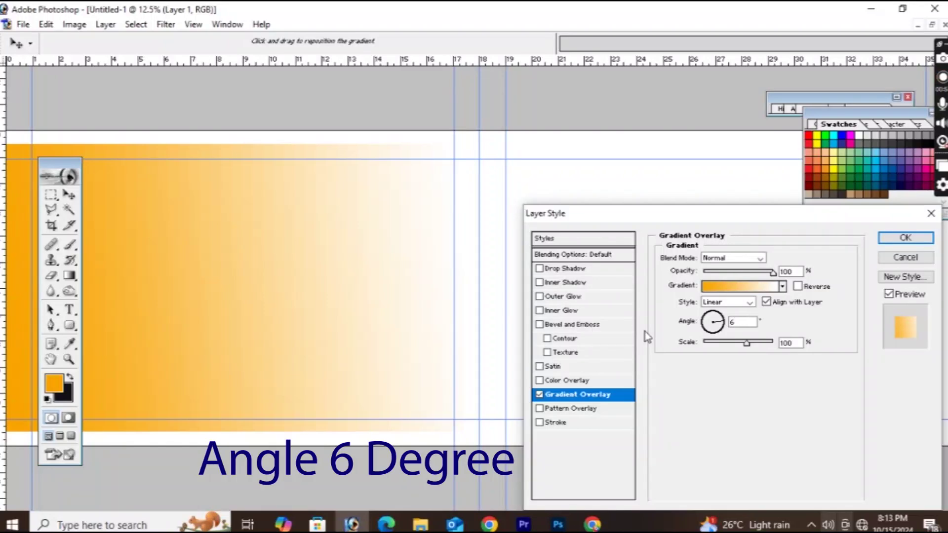
pyautogui.click(803, 286)
pyautogui.click(905, 238)
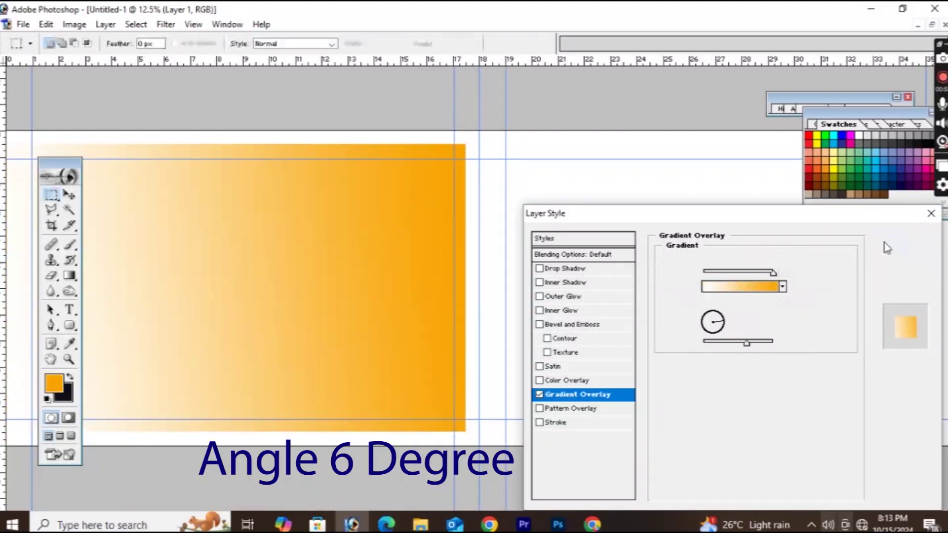
# Step: On another new layer, select the area from the canvas's left edge to the 17-inch guide between the horizontal guides and fill it with orange
pyautogui.hotkey('ctrl', 'shift', 'n')
pyautogui.press('Return')
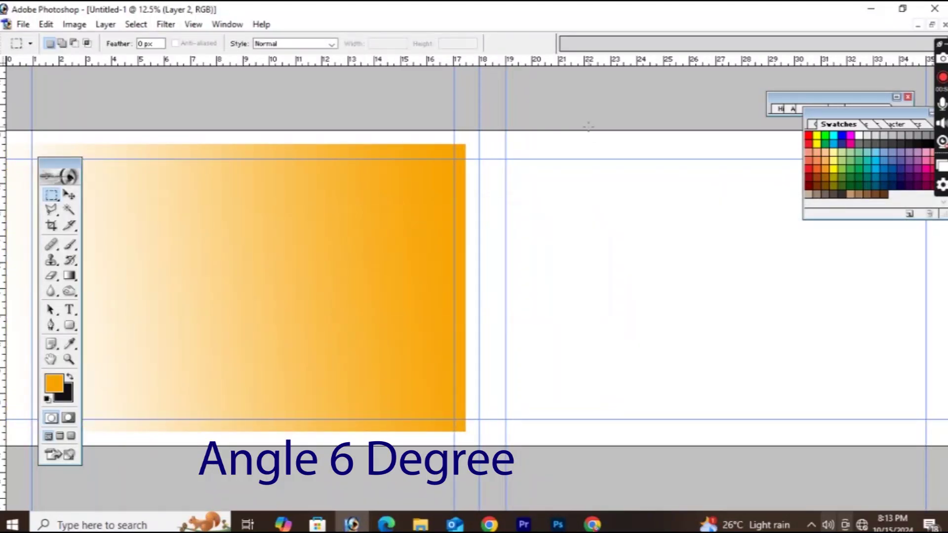
pyautogui.press('Tab')
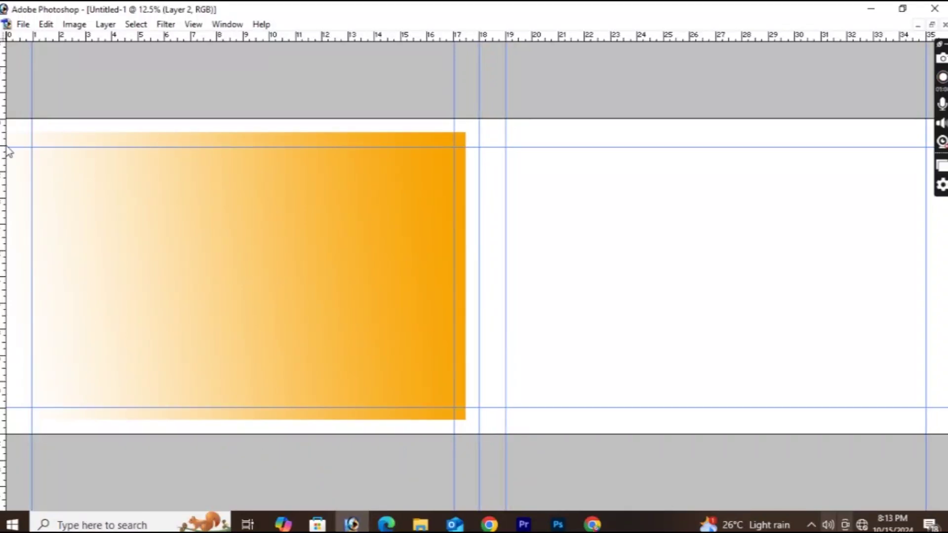
pyautogui.moveTo(6, 147); pyautogui.dragTo(454, 407)
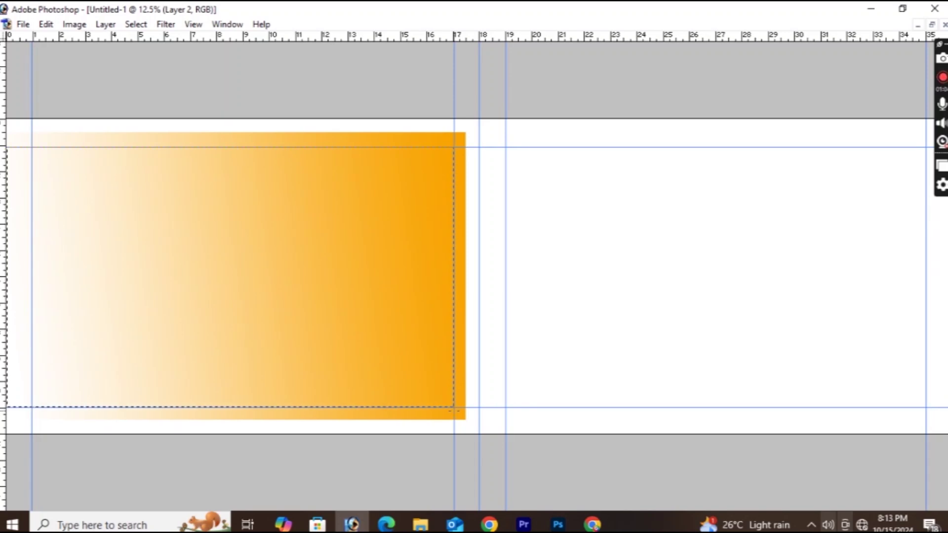
pyautogui.press('Tab')
pyautogui.hotkey('alt', 'BackSpace')
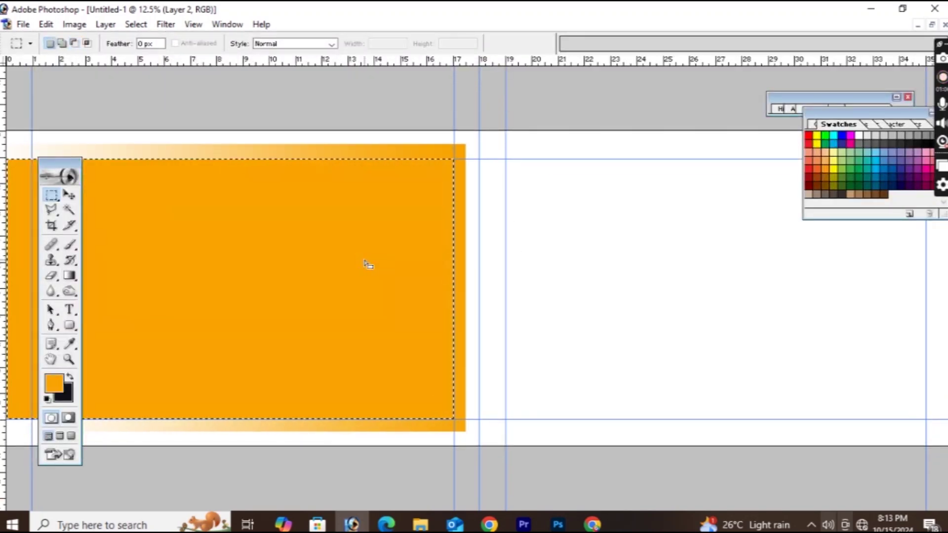
# Step: Change the foreground colour to a lighter orange and deselect the inner rectangle
pyautogui.click(53, 383)
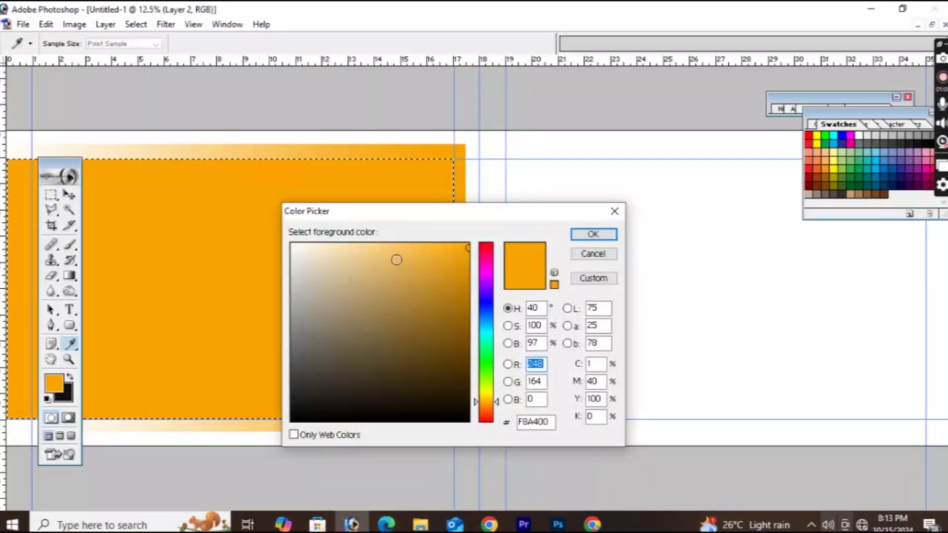
pyautogui.click(384, 247)
pyautogui.click(601, 236)
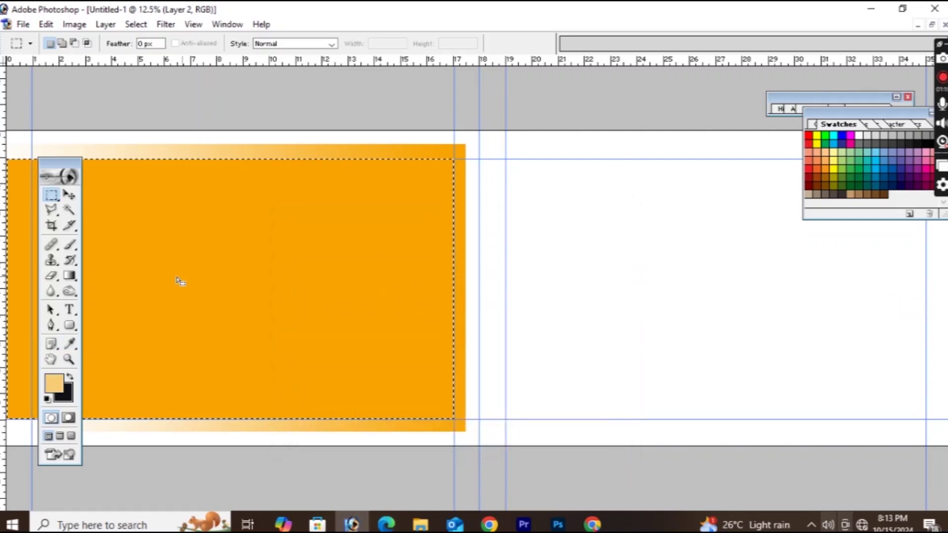
pyautogui.rightClick(251, 292)
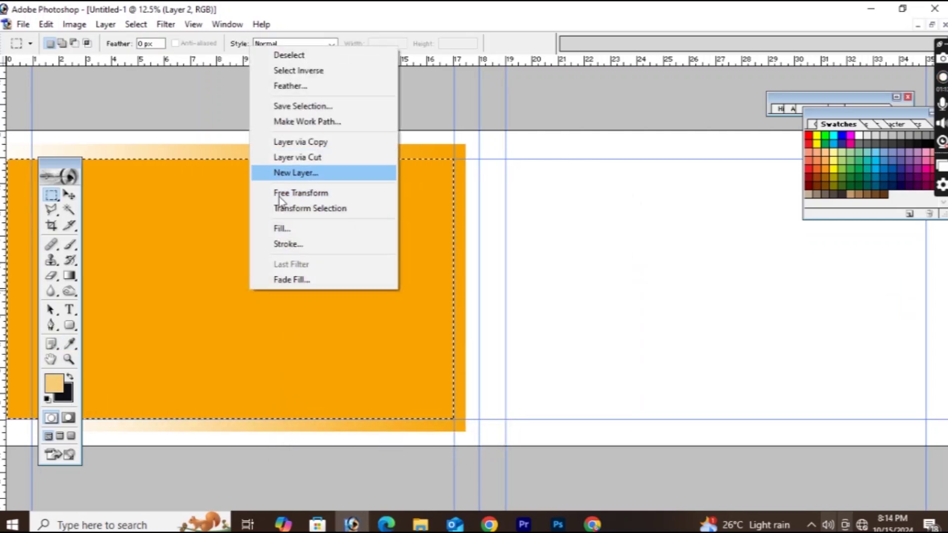
pyautogui.click(226, 277)
pyautogui.click(263, 220)
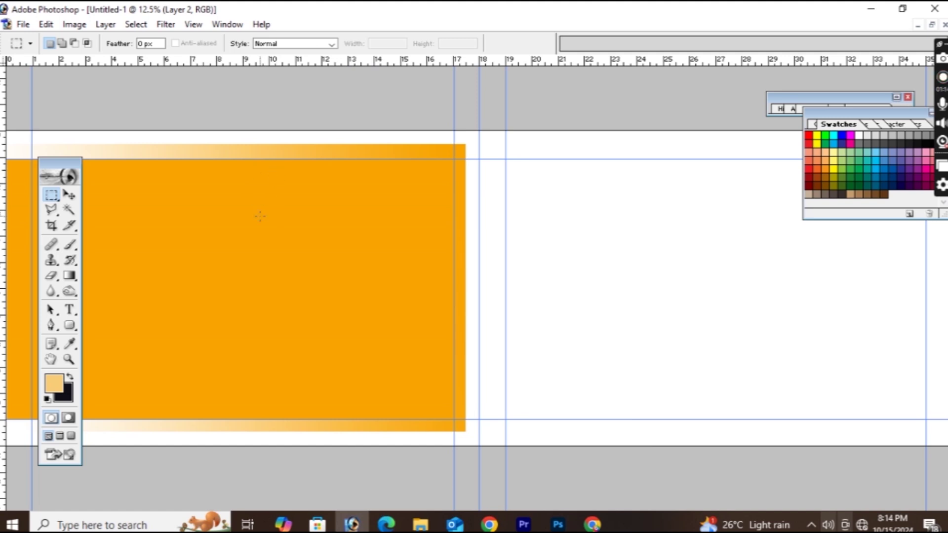
# Step: Add a Gradient Overlay to the inner rectangle, replacing the black stop with light orange FCD996 sampled from the outer rectangle's upper border
pyautogui.rightClick(261, 216)
pyautogui.click(514, 157)
pyautogui.click(572, 395)
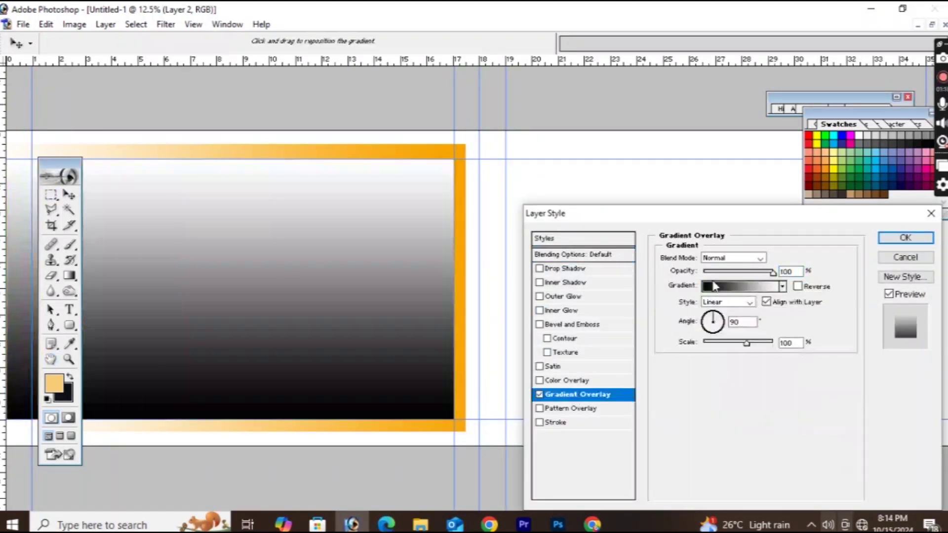
pyautogui.click(717, 287)
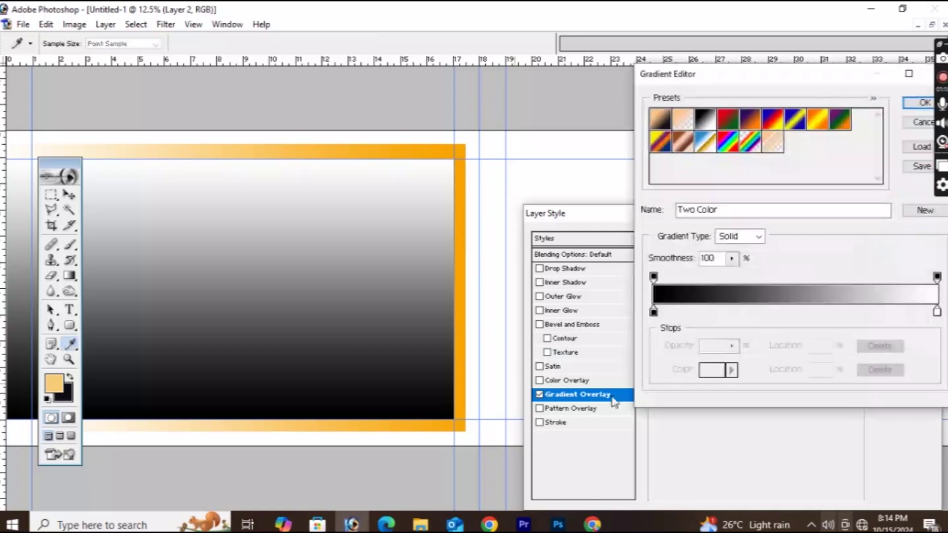
pyautogui.click(654, 312)
pyautogui.click(711, 369)
pyautogui.click(188, 156)
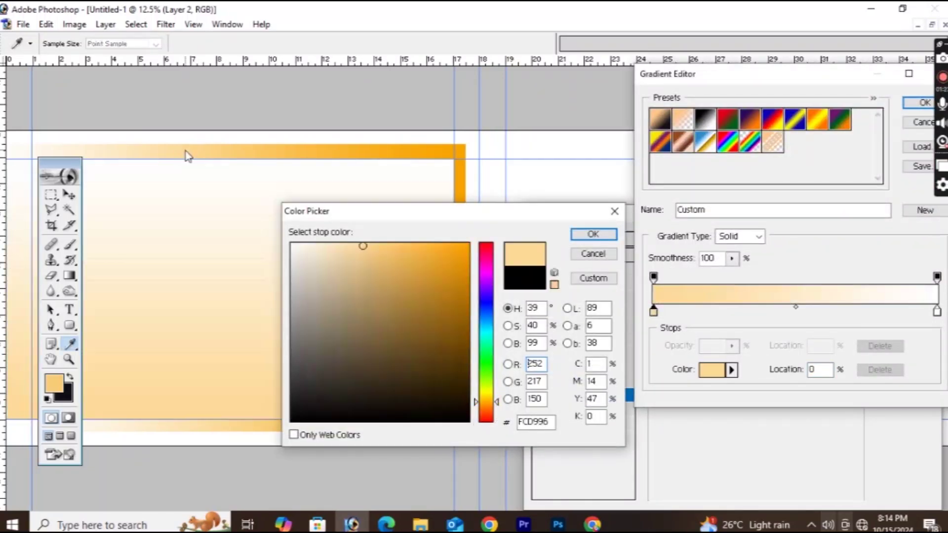
pyautogui.click(593, 234)
pyautogui.click(925, 102)
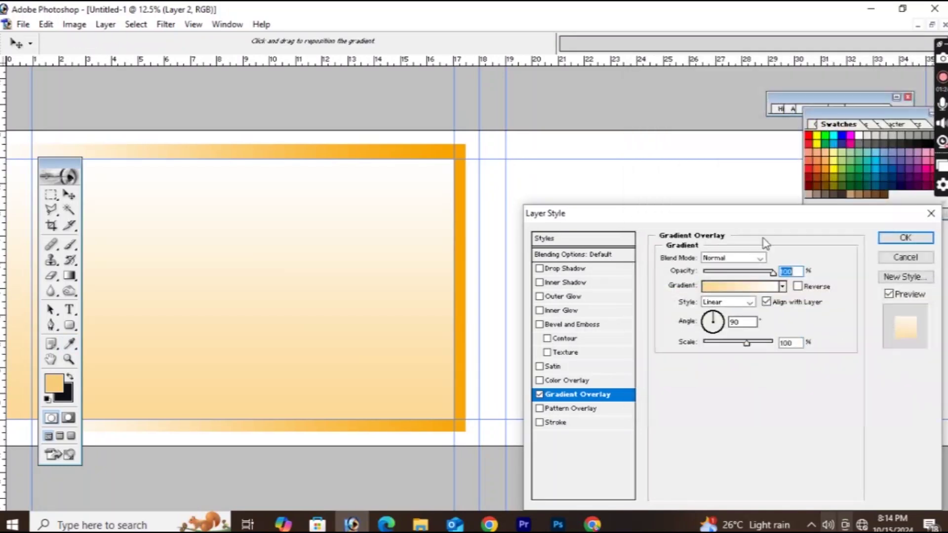
# Step: Set the inner overlay's angle to 6 degrees, reverse the gradient, apply the style and switch to the Move tool
pyautogui.doubleClick(736, 321)
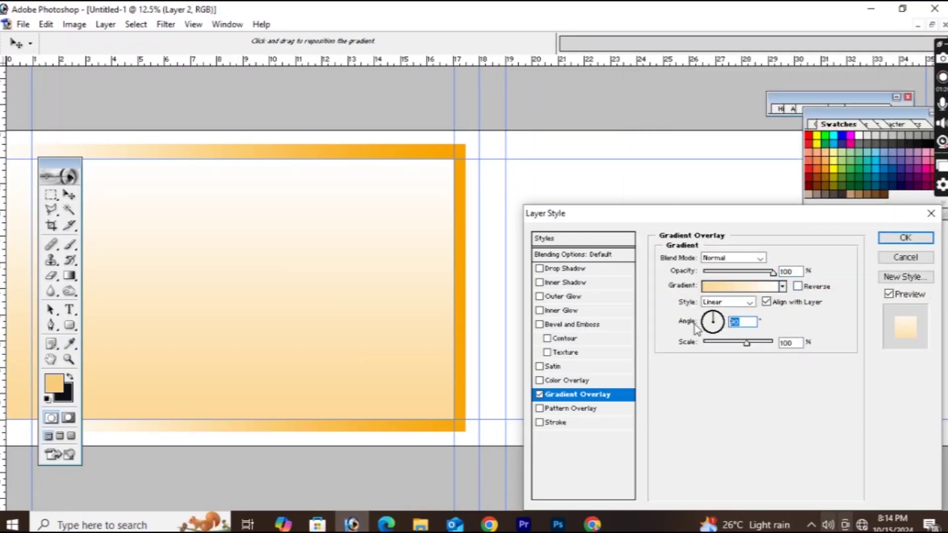
pyautogui.write('6')
pyautogui.click(797, 287)
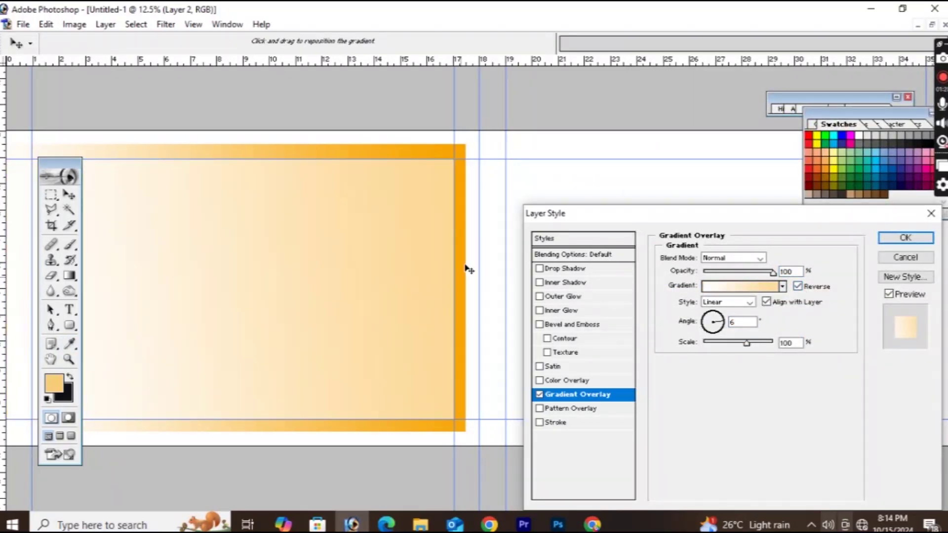
pyautogui.click(905, 238)
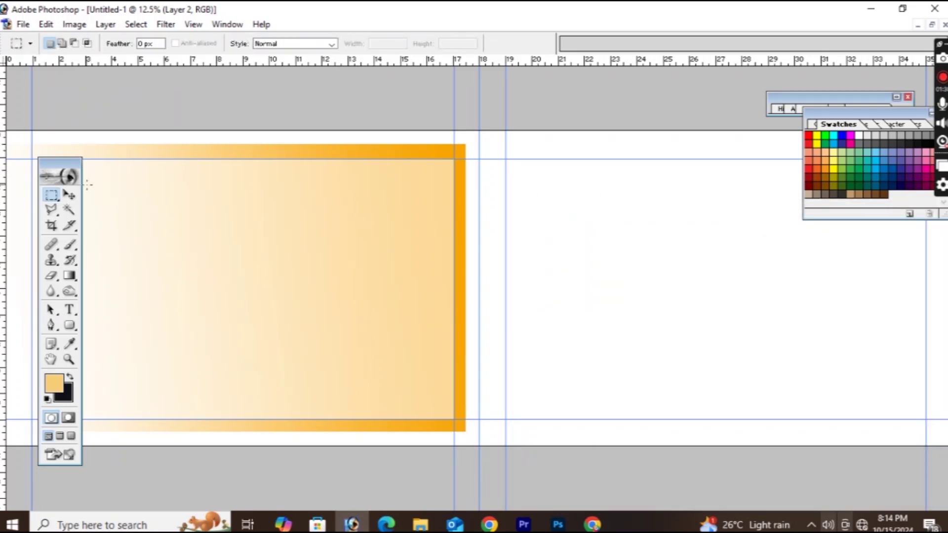
pyautogui.click(69, 195)
pyautogui.press('Tab')
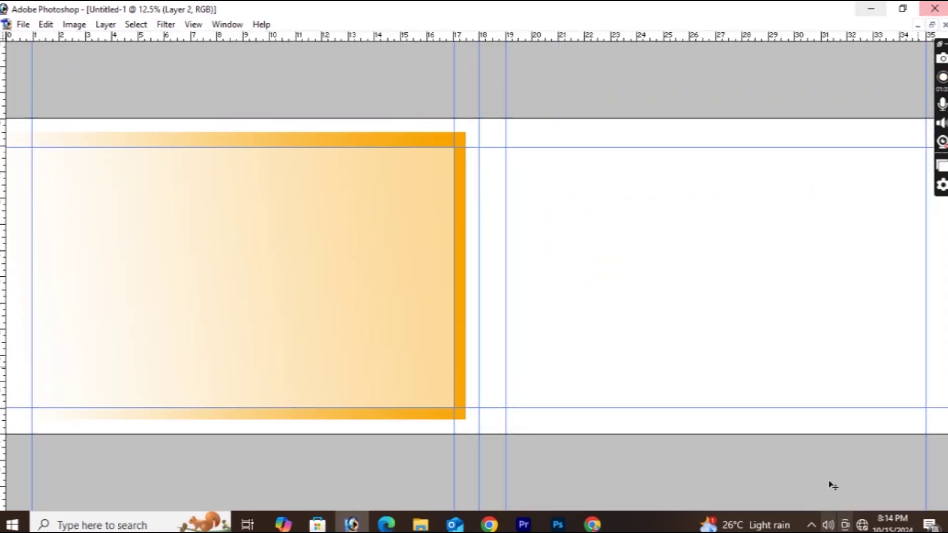
# Step: On a new layer, add a light orange rectangle about 7.5 x 4.4 inches in the inner panel's upper-left area and deselect it
pyautogui.press('Tab')
pyautogui.hotkey('ctrl', 'shift', 'n')
pyautogui.press('Return')
pyautogui.press('m')
pyautogui.press('Tab')
pyautogui.moveTo(39, 156); pyautogui.dragTo(236, 271)
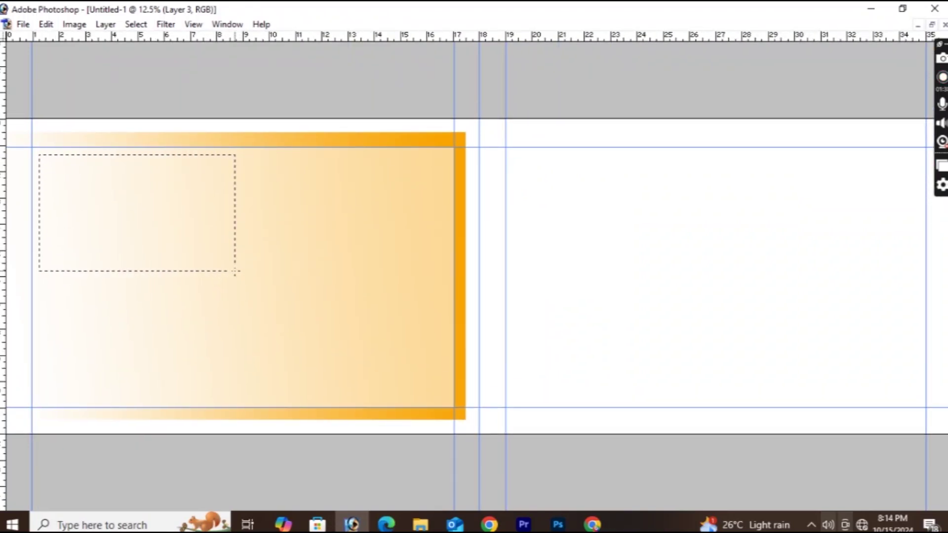
pyautogui.hotkey('alt', 'BackSpace')
pyautogui.press('v')
pyautogui.hotkey('ctrl', 'd')
# Step: Duplicate the light orange rectangle once beside the original and once beneath it
pyautogui.rightClick(159, 240)
pyautogui.click(190, 248)
pyautogui.moveTo(188, 211); pyautogui.dragTo(157, 323)
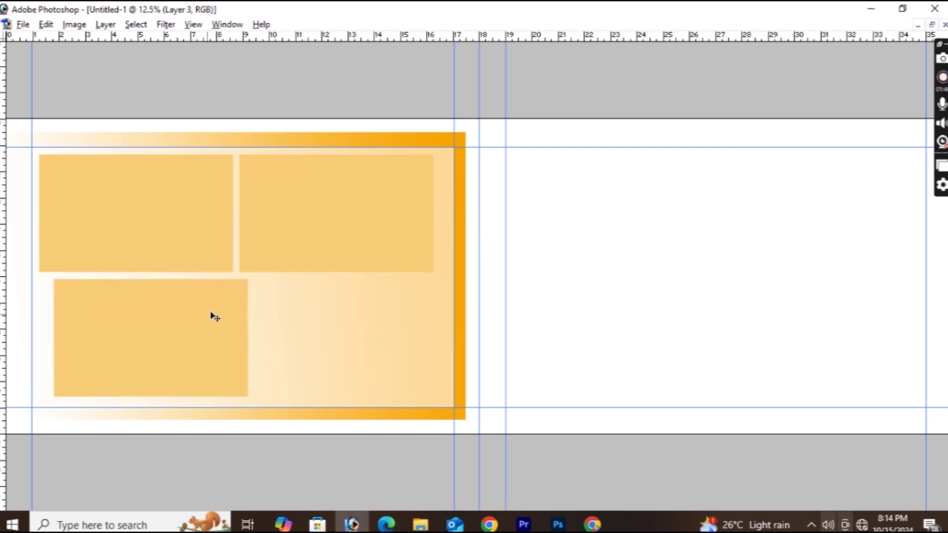
# Step: Shift the upper-right rectangle slightly left to narrow its gap with the upper-left rectangle
pyautogui.rightClick(183, 196)
pyautogui.click(210, 203)
pyautogui.rightClick(303, 211)
pyautogui.click(339, 219)
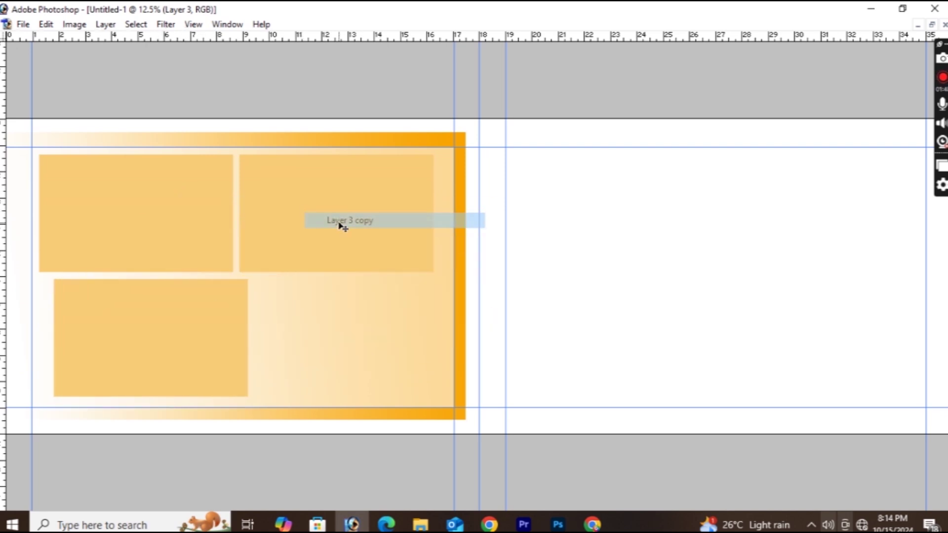
pyautogui.moveTo(343, 225)
pyautogui.mouseDown()
pyautogui.moveTo(371, 222)
pyautogui.moveTo(343, 224)
pyautogui.mouseUp()
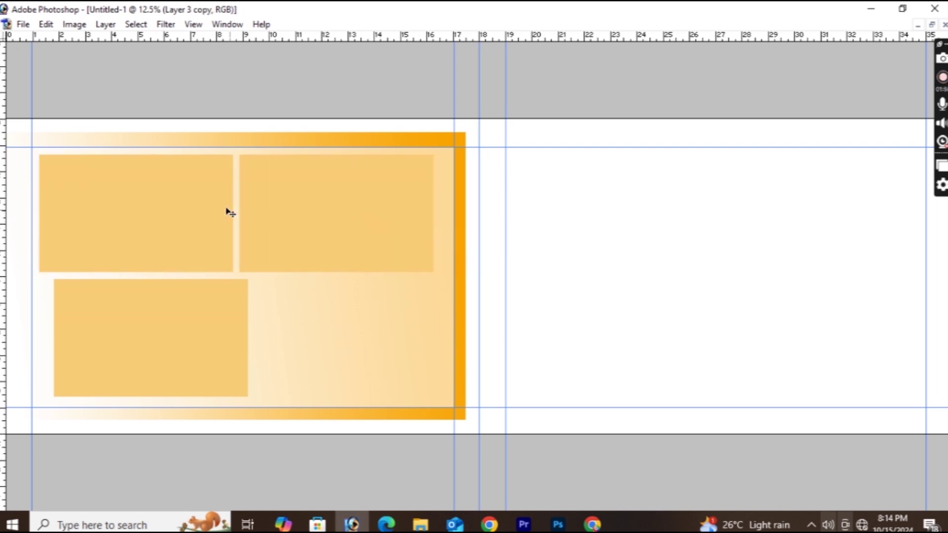
pyautogui.rightClick(221, 201)
pyautogui.rightClick(295, 208)
pyautogui.click(322, 216)
# Step: Link the two upper rectangles and widen them together until they end just short of the 17-inch guide
pyautogui.rightClick(200, 225)
pyautogui.click(226, 231)
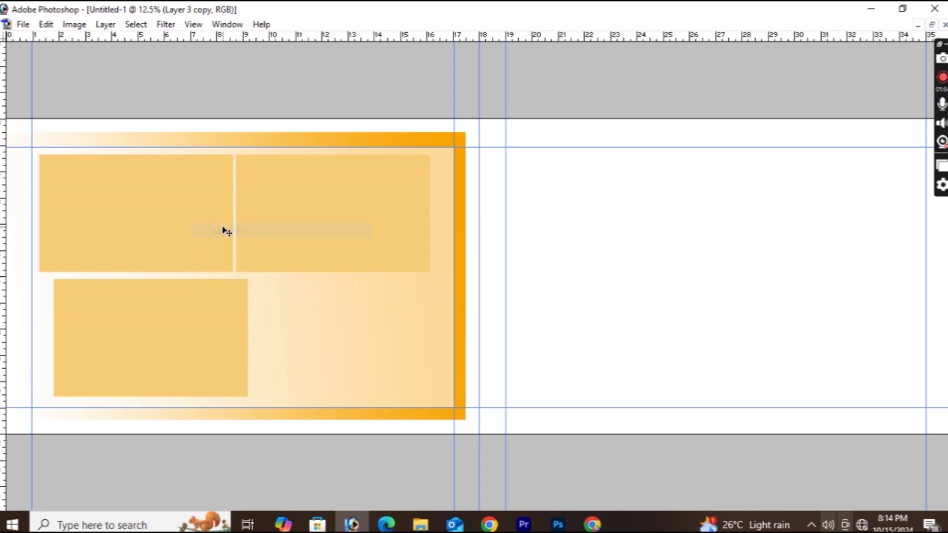
pyautogui.hotkey('ctrl', 't')
pyautogui.moveTo(429, 213); pyautogui.dragTo(449, 218)
pyautogui.press('Return')
# Step: Move the lower rectangle closer to the upper pair's centre gap and scale it proportionally to 92.7%
pyautogui.rightClick(127, 339)
pyautogui.click(148, 344)
pyautogui.moveTo(210, 342); pyautogui.dragTo(202, 339)
pyautogui.hotkey('ctrl', 't')
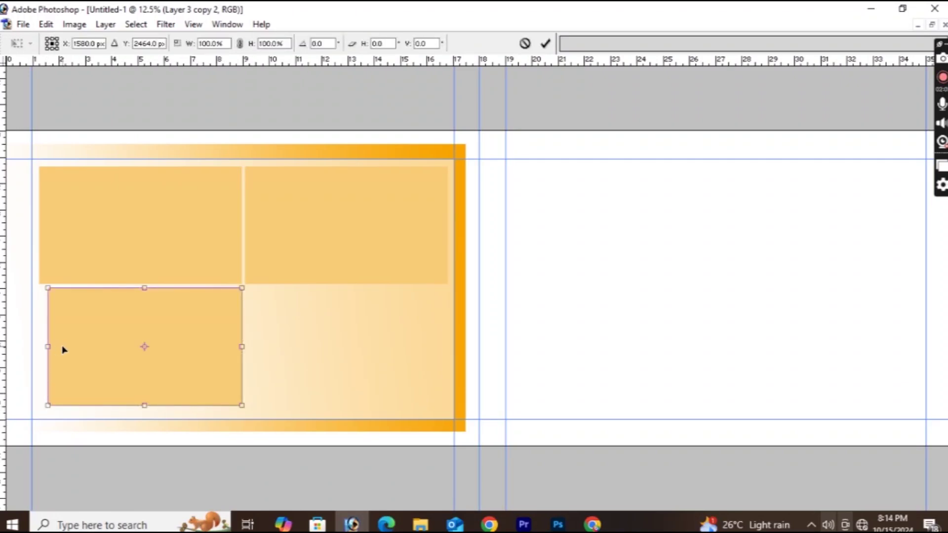
pyautogui.moveTo(48, 404); pyautogui.dragTo(61, 396)
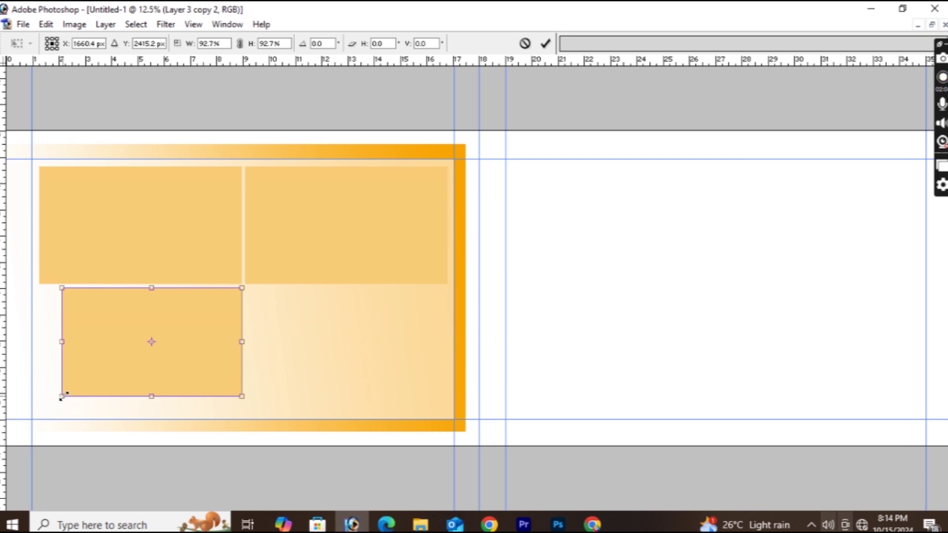
pyautogui.press('Return')
# Step: Duplicate the lower rectangle to its right and nudge the copy level with it, keeping a narrow gap
pyautogui.moveTo(206, 350); pyautogui.dragTo(386, 348)
pyautogui.press('Right')
pyautogui.press('Right')
pyautogui.press('Right')
pyautogui.press('Right')
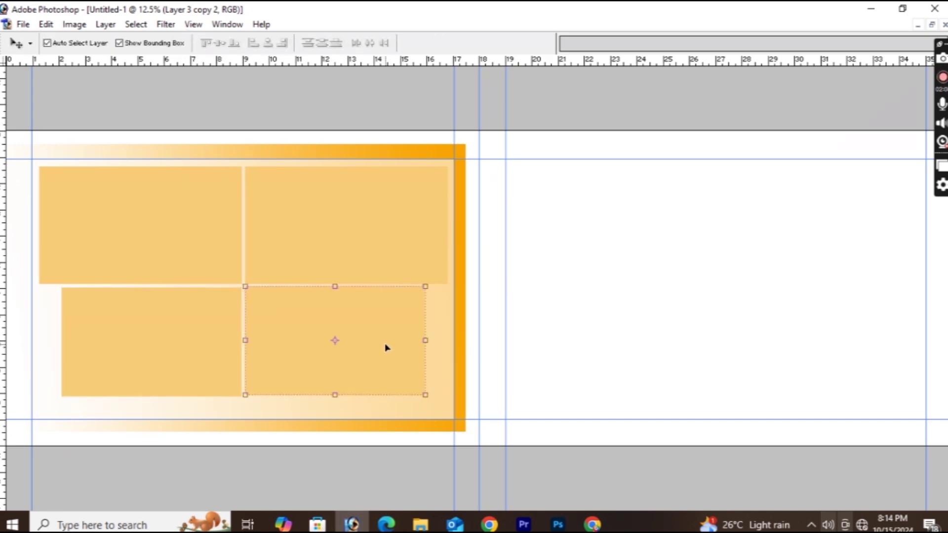
pyautogui.press('Down')
pyautogui.press('Down')
pyautogui.press('Left')
pyautogui.press('Left')
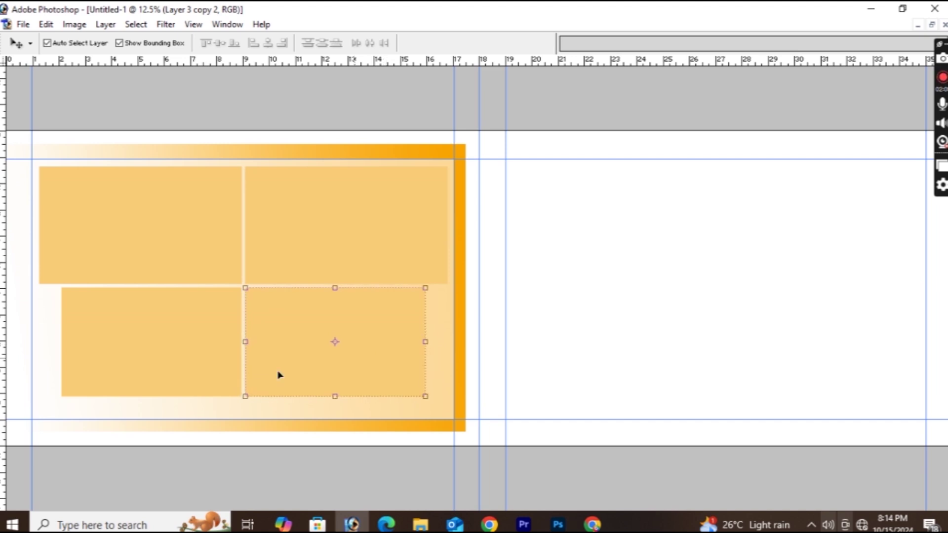
# Step: Try to stretch the four rectangles downward together, and undo the change
pyautogui.click(177, 221)
pyautogui.keyDown('shift'); pyautogui.click(321, 215); pyautogui.keyUp('shift')
pyautogui.keyDown('shift'); pyautogui.click(319, 327); pyautogui.keyUp('shift')
pyautogui.keyDown('shift'); pyautogui.click(187, 347); pyautogui.keyUp('shift')
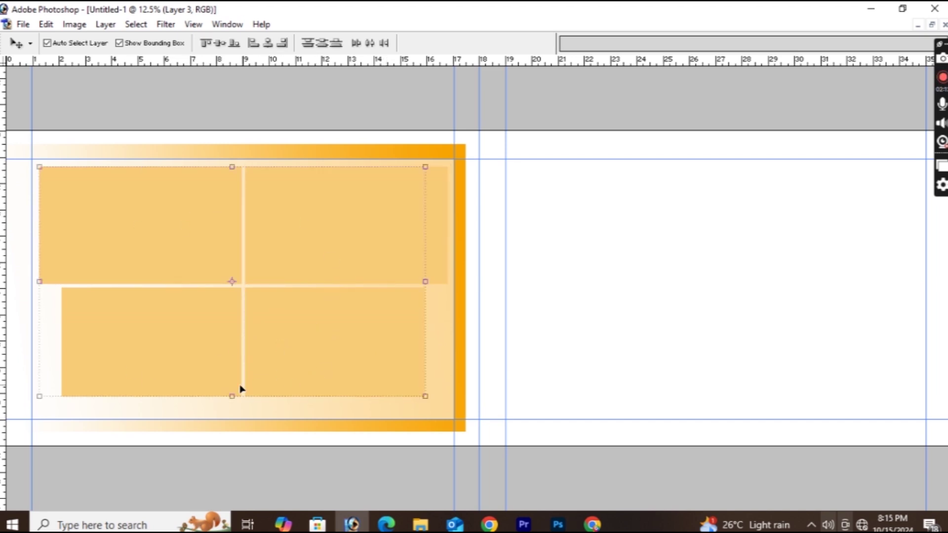
pyautogui.moveTo(233, 396); pyautogui.dragTo(233, 407)
pyautogui.hotkey('ctrl', 'z')
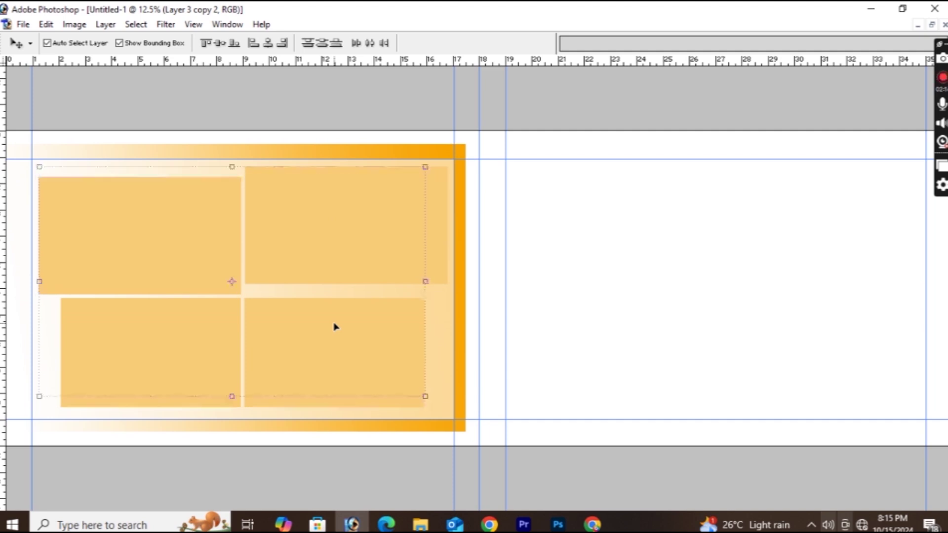
# Step: Try to link the upper rectangles with the lower ones and stretch the group to 105.5% height, and undo the stretch
pyautogui.rightClick(211, 243)
pyautogui.click(237, 252)
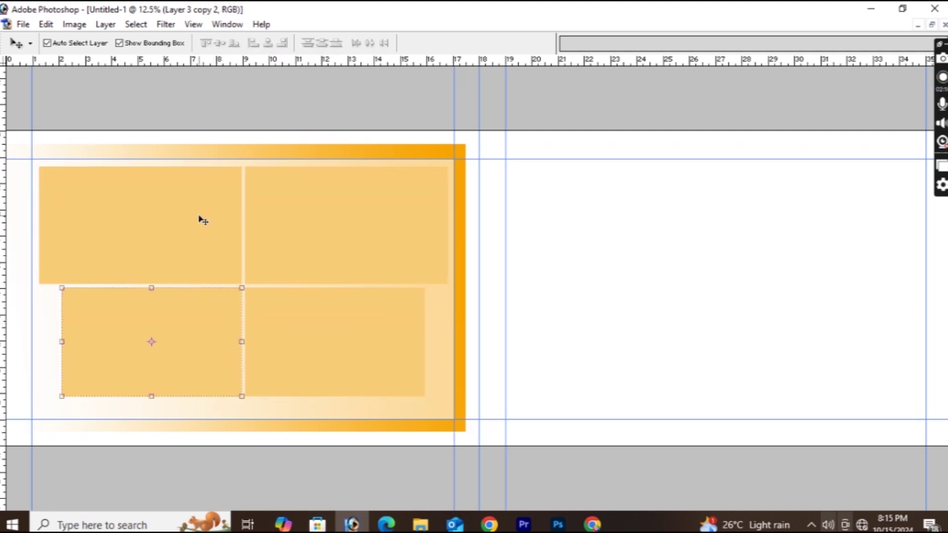
pyautogui.rightClick(358, 213)
pyautogui.click(403, 219)
pyautogui.moveTo(242, 398); pyautogui.dragTo(242, 409)
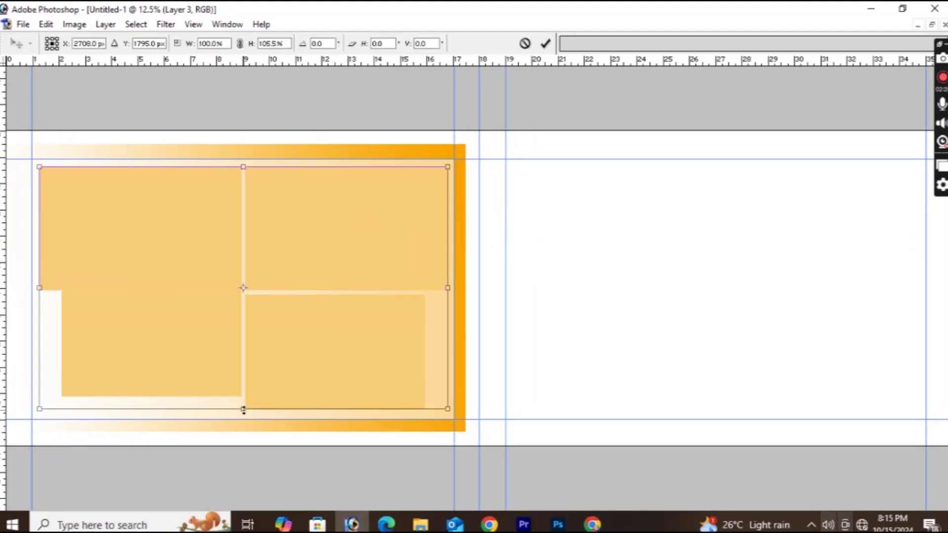
pyautogui.hotkey('ctrl', 'z')
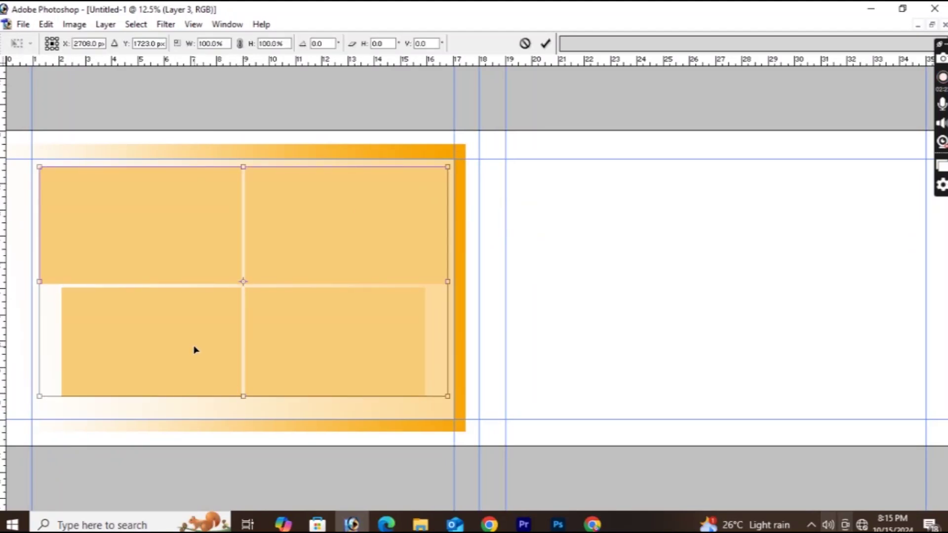
pyautogui.press('Return')
# Step: Link all four rectangles and stretch them downward together to just above the lower horizontal guide
pyautogui.rightClick(195, 350)
pyautogui.click(212, 355)
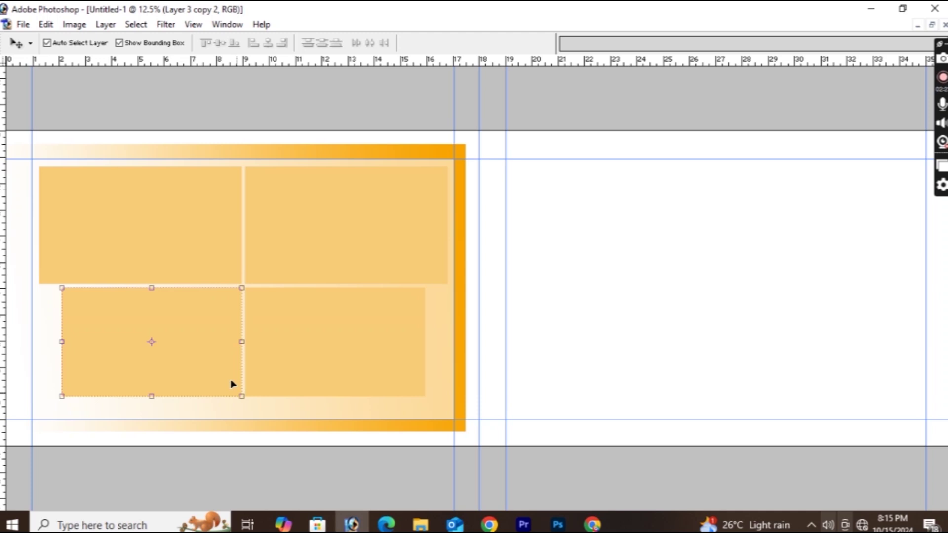
pyautogui.rightClick(207, 254)
pyautogui.click(222, 259)
pyautogui.rightClick(363, 222)
pyautogui.click(370, 228)
pyautogui.rightClick(351, 342)
pyautogui.click(377, 351)
pyautogui.moveTo(243, 397); pyautogui.dragTo(243, 416)
pyautogui.press('Return')
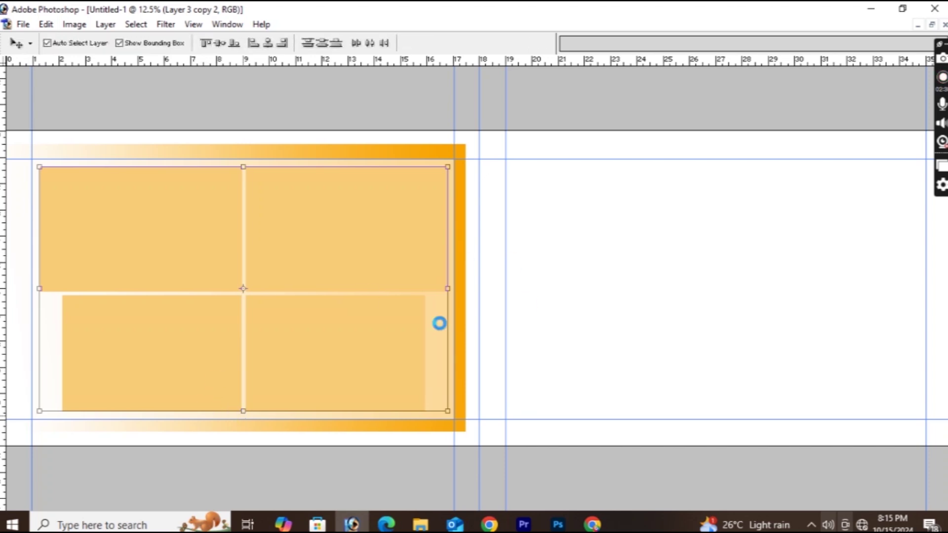
# Step: On a new layer, fill a full-height band from the 18-inch guide to about 27 inches with light orange and deselect it
pyautogui.hotkey('ctrl', 'shift', 'n')
pyautogui.press('Return')
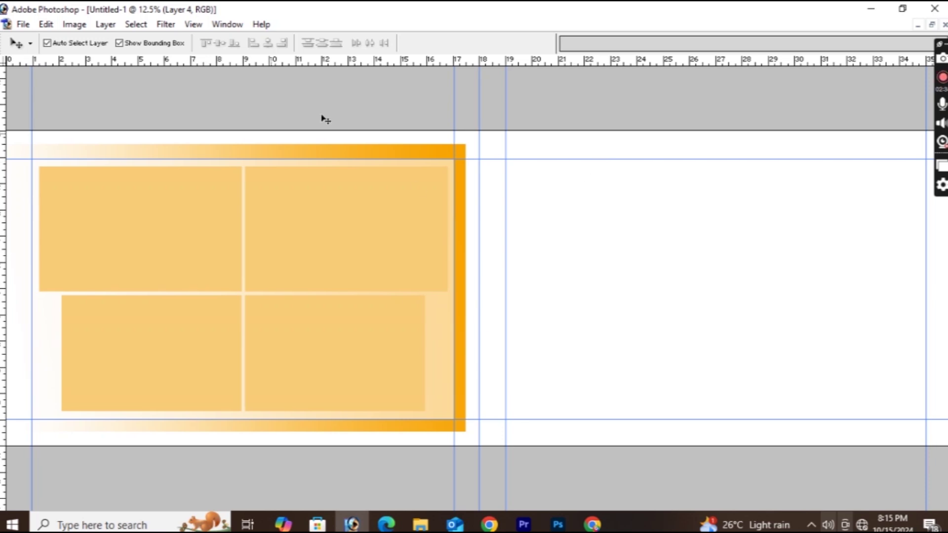
pyautogui.press('m')
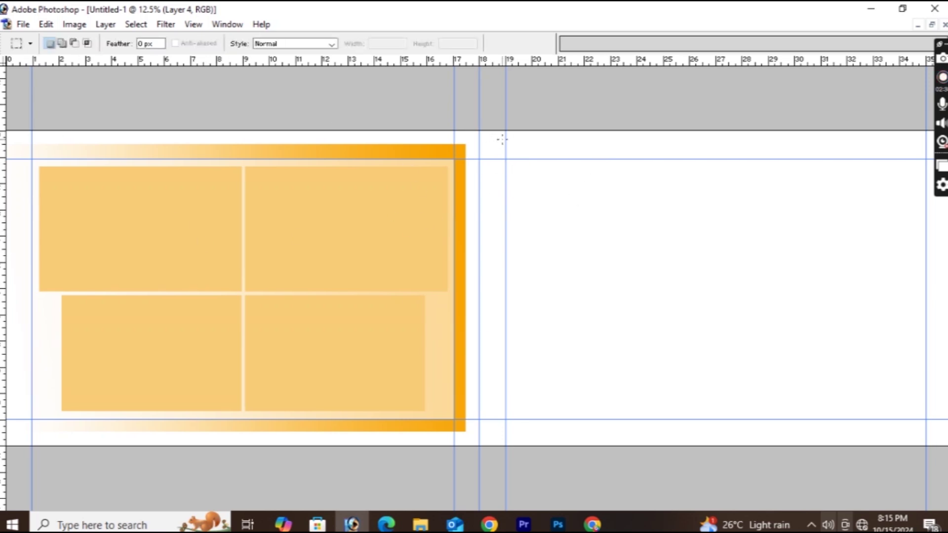
pyautogui.moveTo(478, 131); pyautogui.dragTo(720, 453)
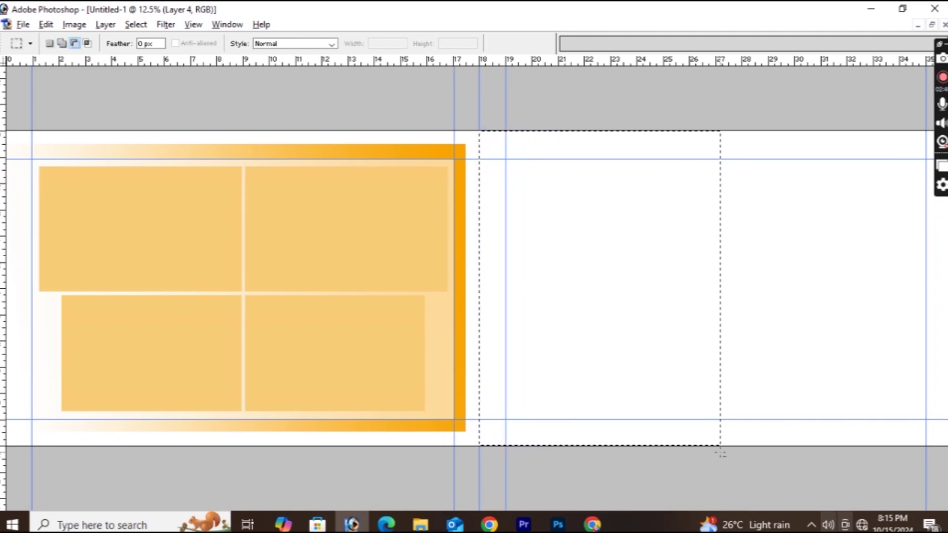
pyautogui.hotkey('alt', 'BackSpace')
pyautogui.hotkey('ctrl', 'd')
# Step: Set the background colour to orange F26522 from the swatches
pyautogui.press('Tab')
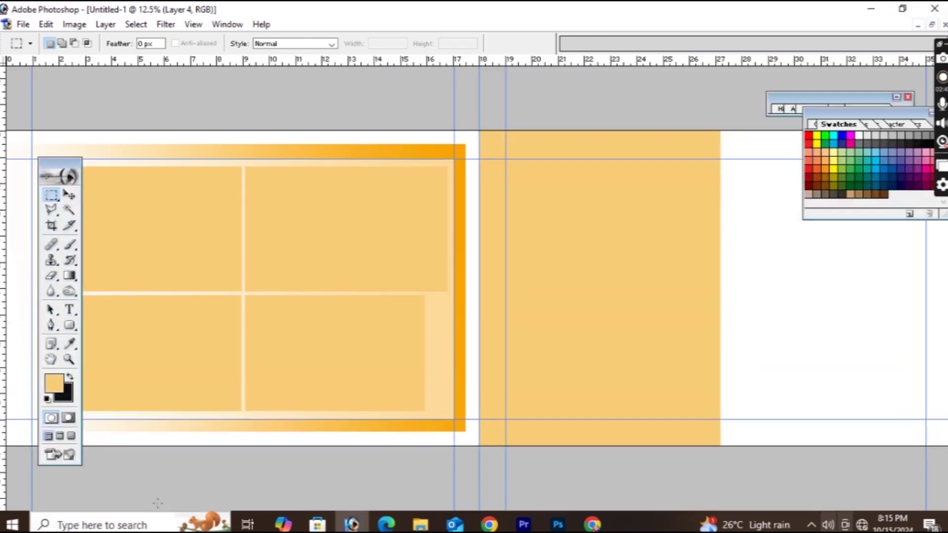
pyautogui.click(70, 393)
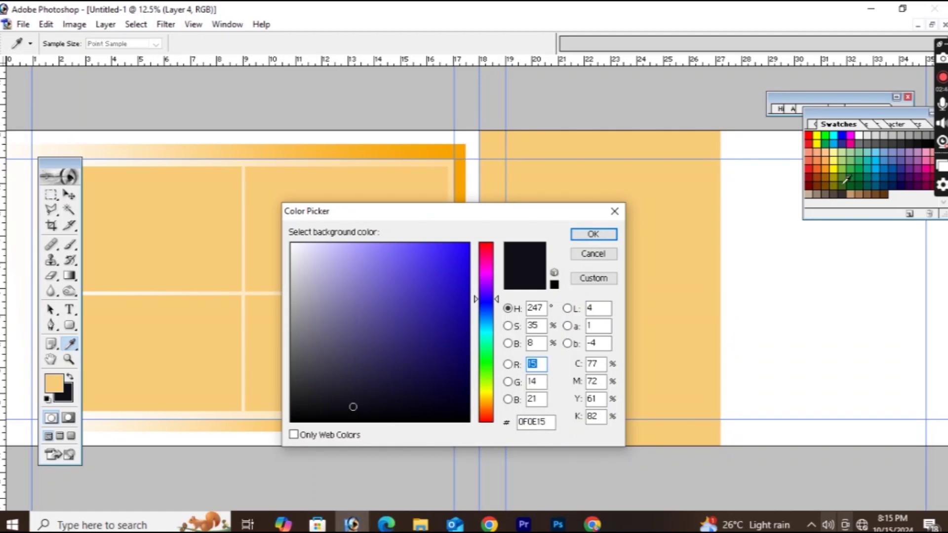
pyautogui.click(823, 161)
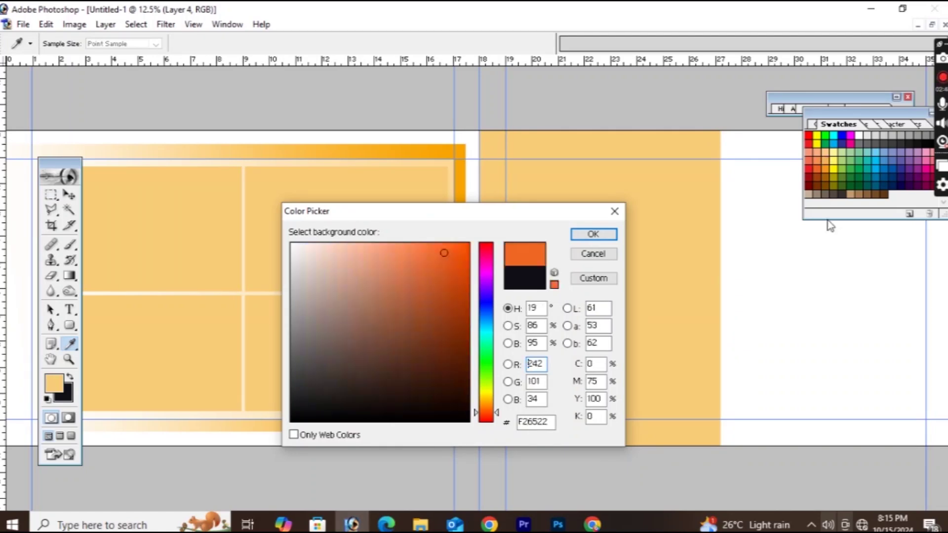
pyautogui.press('Return')
pyautogui.press('Tab')
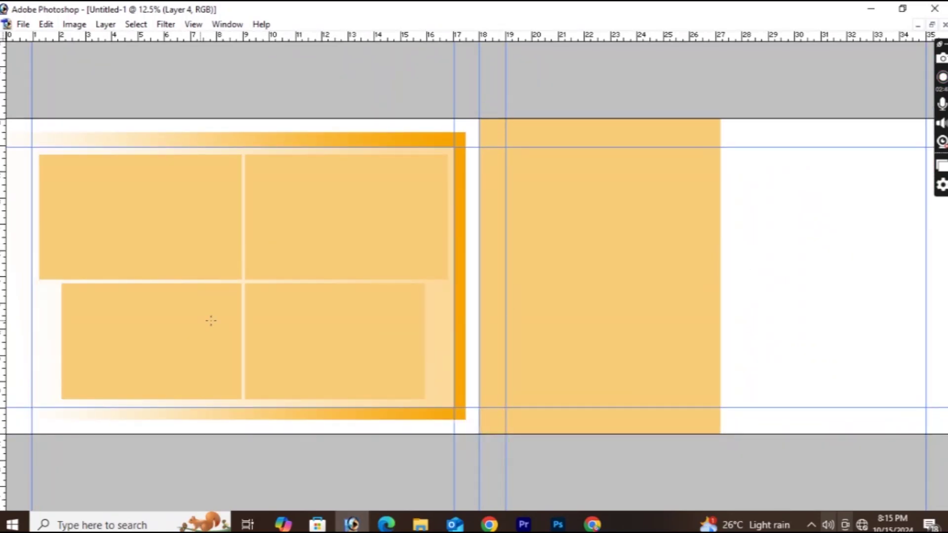
# Step: Draw a rounded rectangle shape about 8.5 x 4.6 inches overlapping the right edge of the light orange band
pyautogui.press('Tab')
pyautogui.click(70, 326)
pyautogui.press('Tab')
pyautogui.moveTo(685, 181); pyautogui.dragTo(908, 302)
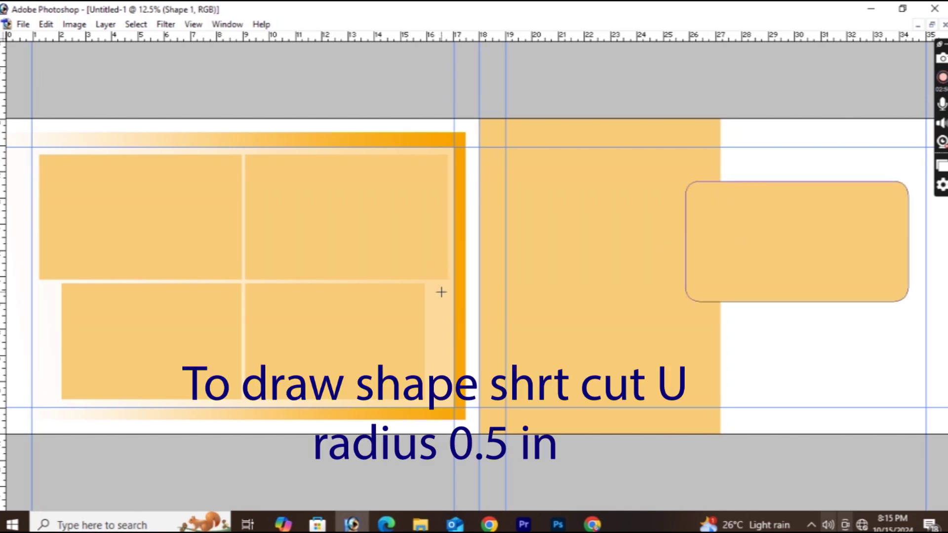
# Step: Change the rounded rectangle's fill colour to orange F26522
pyautogui.press('Tab')
pyautogui.click(500, 43)
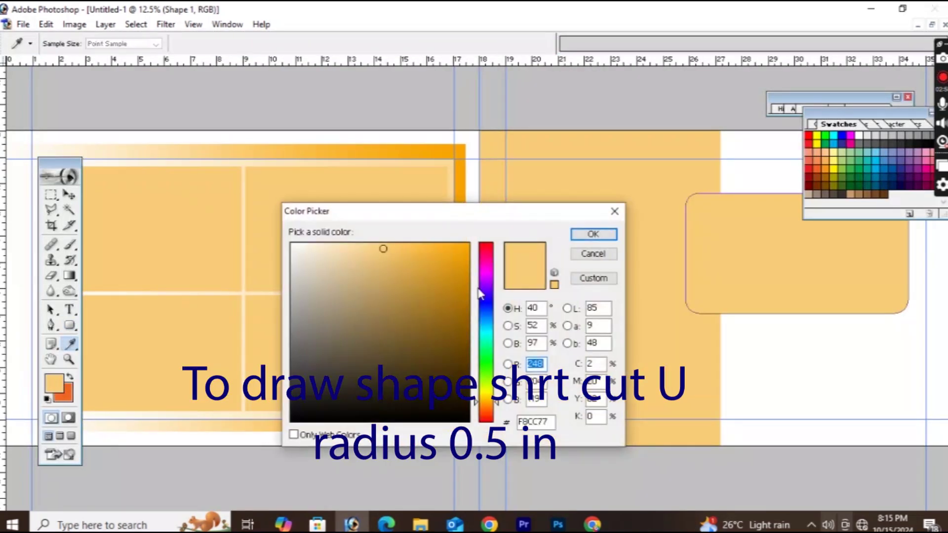
pyautogui.click(817, 166)
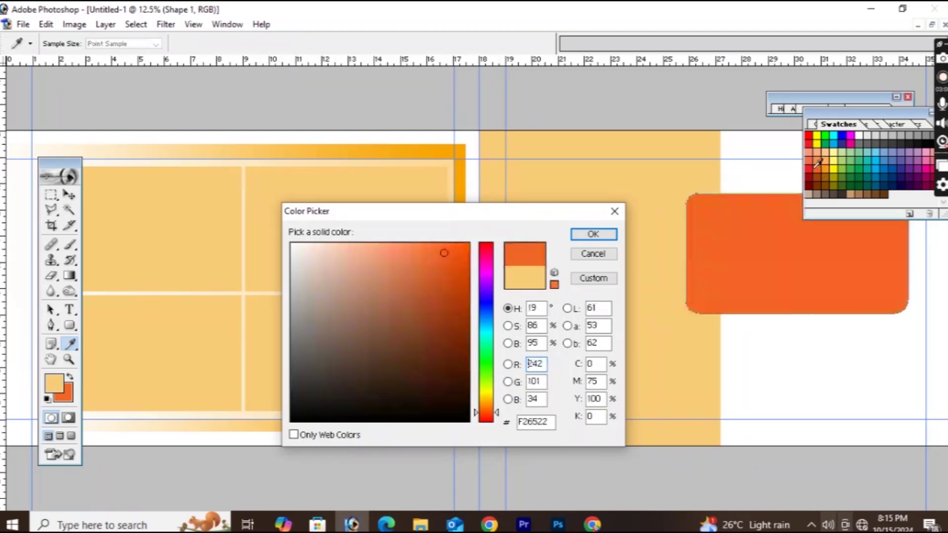
pyautogui.click(593, 234)
pyautogui.press('Tab')
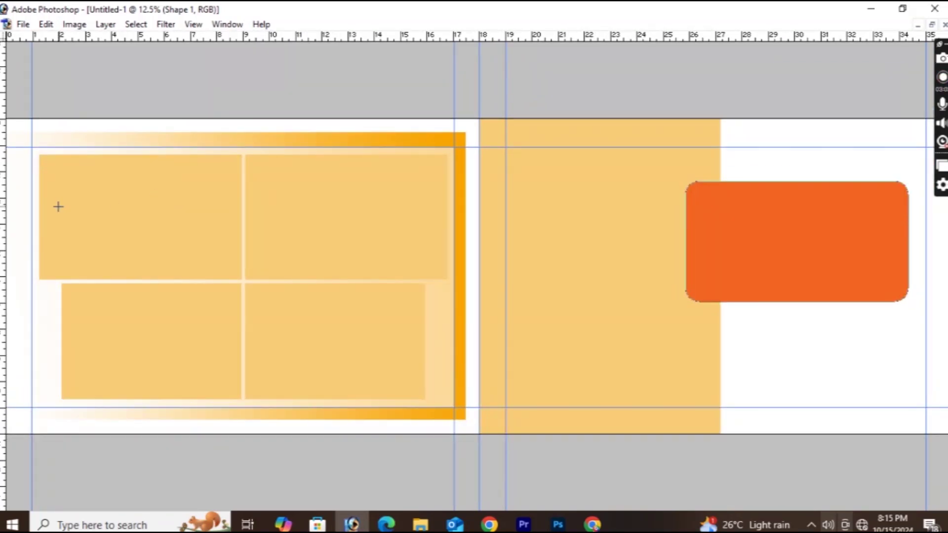
# Step: Duplicate the rounded rectangle below itself, stack the two with a narrow gap between the horizontal guides, and reduce their height slightly
pyautogui.press('Tab')
pyautogui.press('v')
pyautogui.press('Tab')
pyautogui.moveTo(759, 232); pyautogui.dragTo(751, 341)
pyautogui.moveTo(783, 259); pyautogui.dragTo(780, 228)
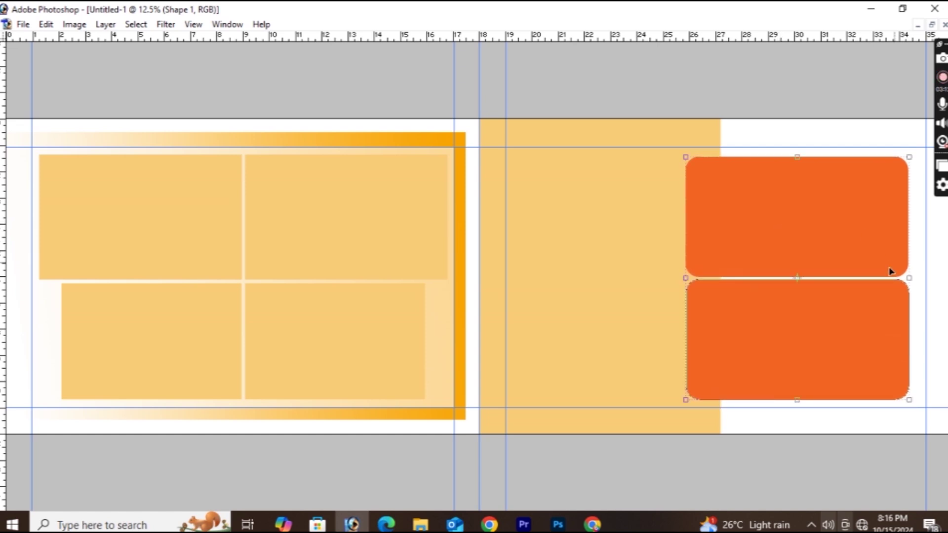
pyautogui.moveTo(797, 400); pyautogui.dragTo(797, 396)
pyautogui.press('Return')
# Step: Delete the part of the light orange band behind the rounded rectangles, from about 25.3 inches rightward between the horizontal guides
pyautogui.rightClick(608, 283)
pyautogui.click(635, 288)
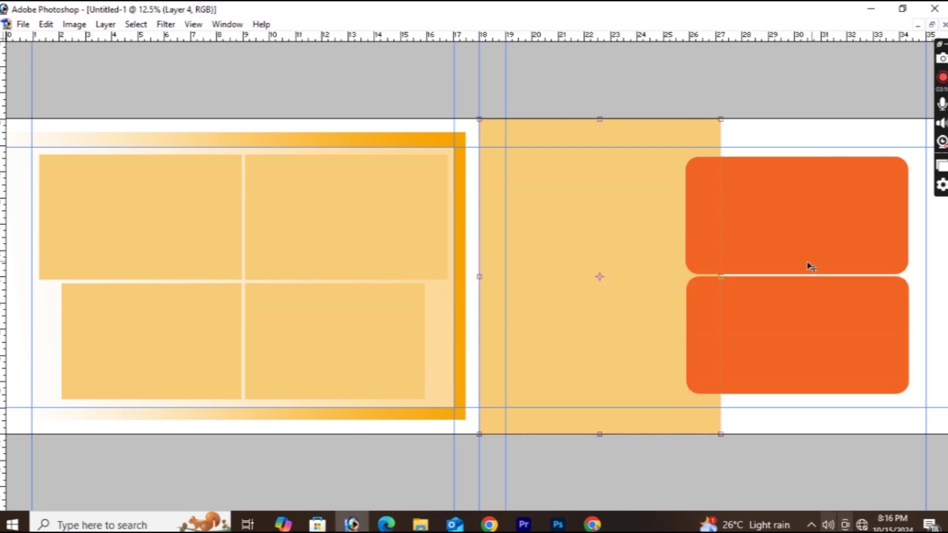
pyautogui.press('m')
pyautogui.moveTo(896, 397); pyautogui.dragTo(940, 399)
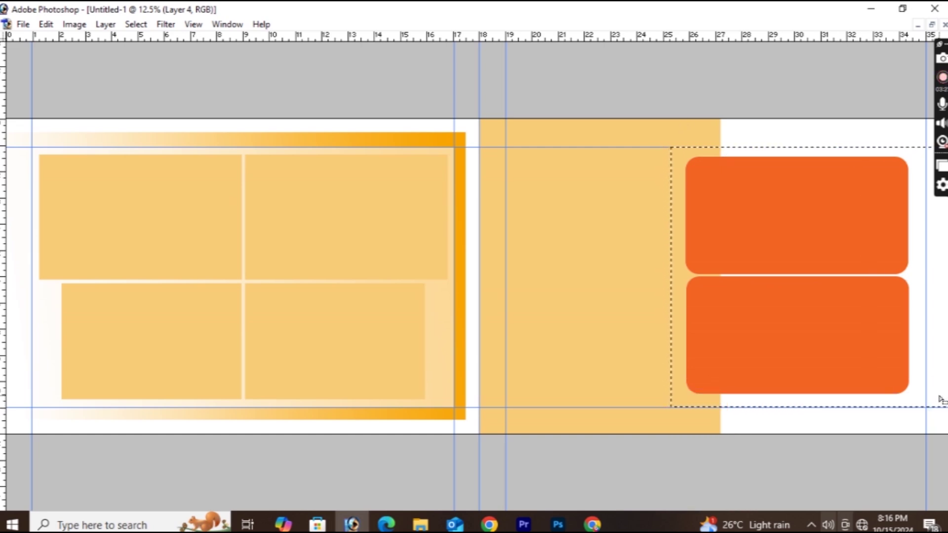
pyautogui.click(605, 295)
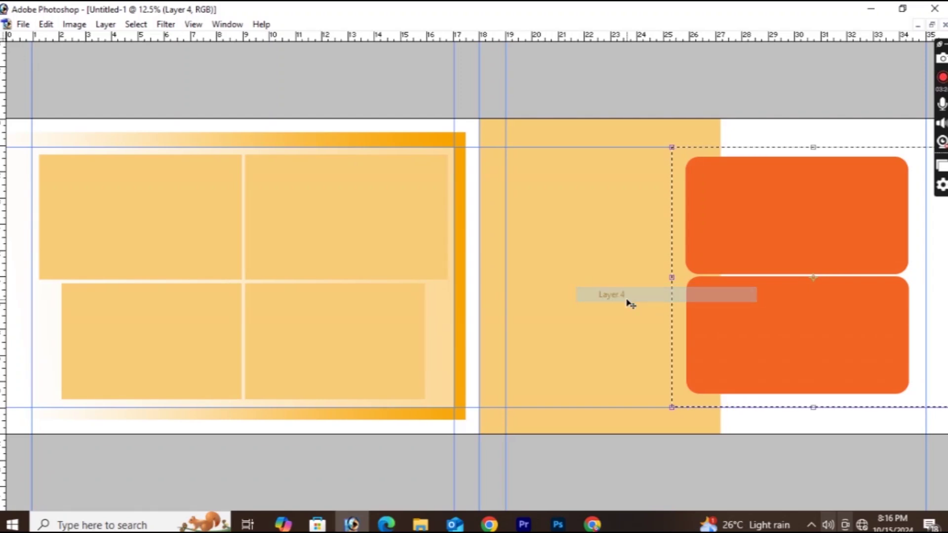
# Step: On a new layer, fill a rectangle about 5.2 x 5.9 inches in the spread's upper-right corner with brown A0410D
pyautogui.hotkey('ctrl', 'shift', 'n')
pyautogui.press('Return')
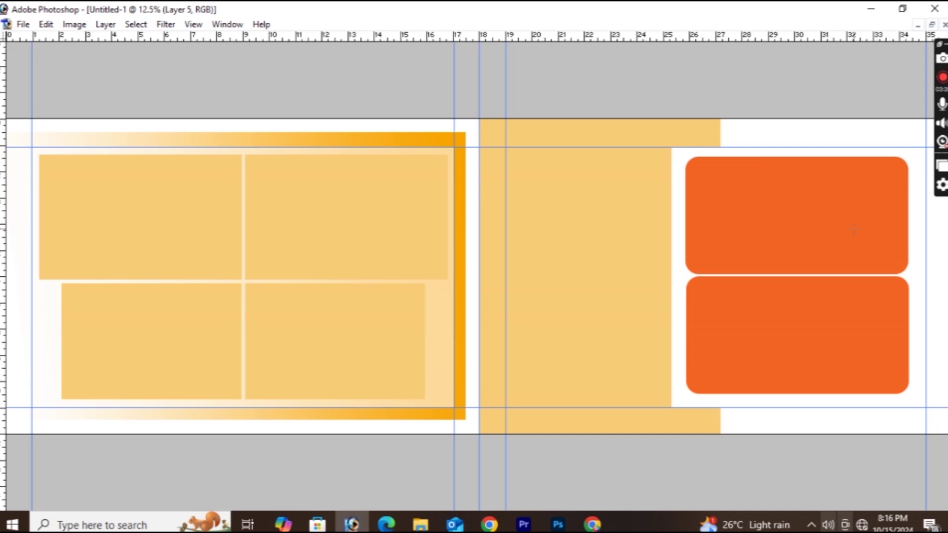
pyautogui.hotkey('ctrl', '-')
pyautogui.moveTo(703, 172); pyautogui.dragTo(803, 275)
pyautogui.press('Tab')
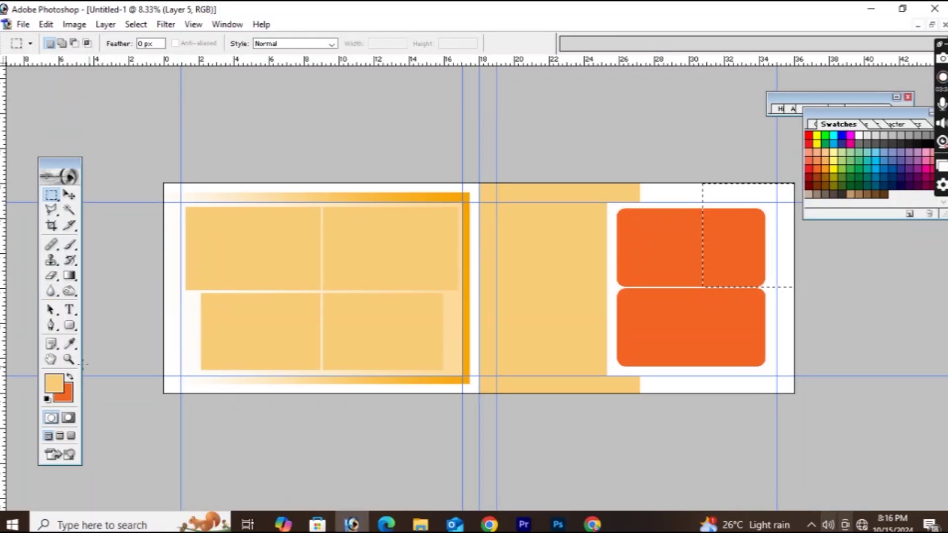
pyautogui.click(55, 384)
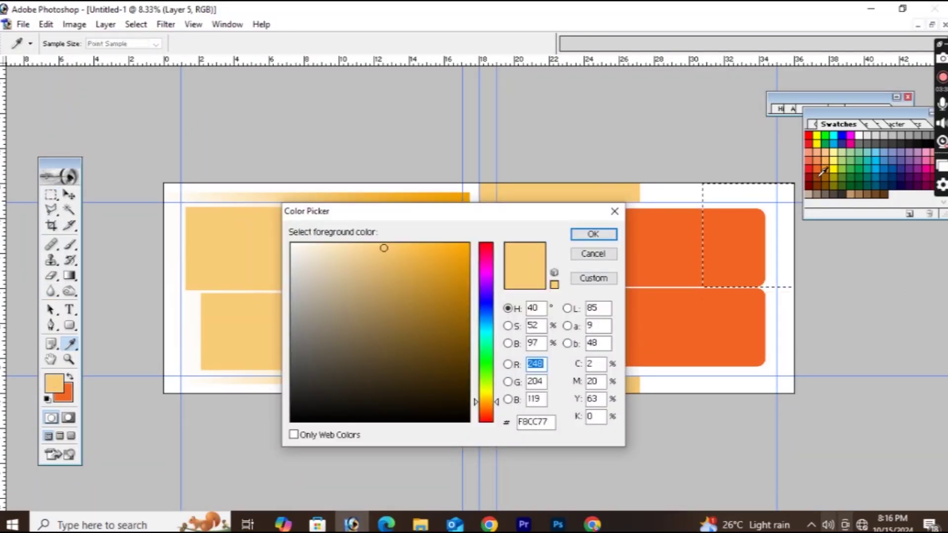
pyautogui.click(819, 172)
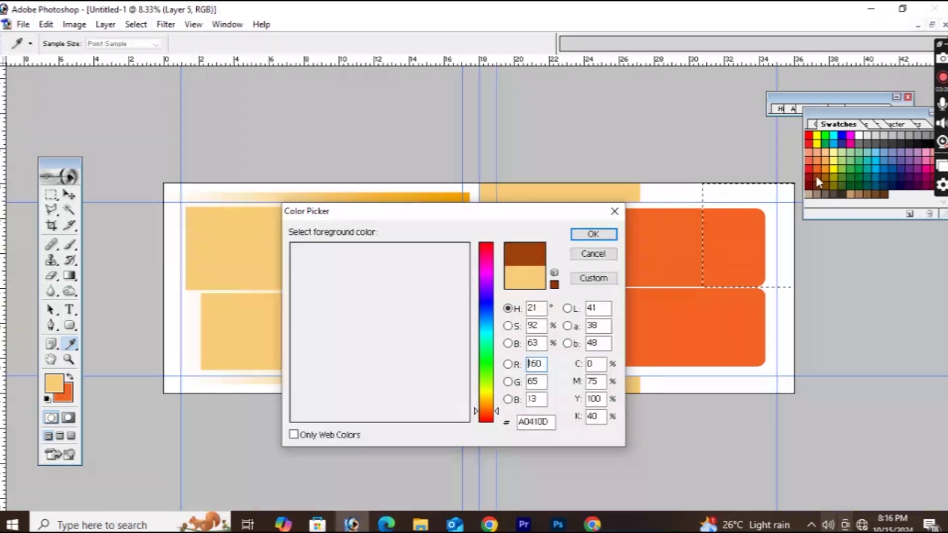
pyautogui.click(594, 234)
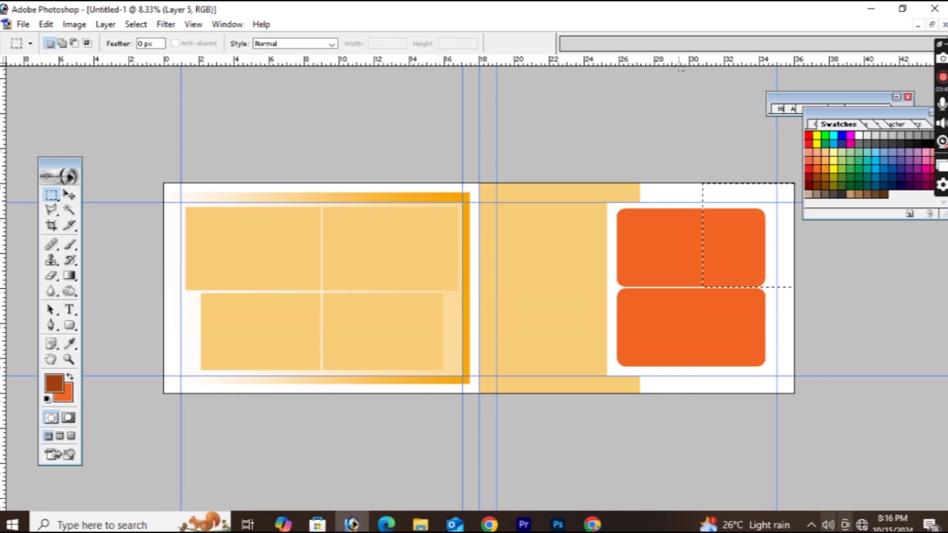
pyautogui.hotkey('alt', 'BackSpace')
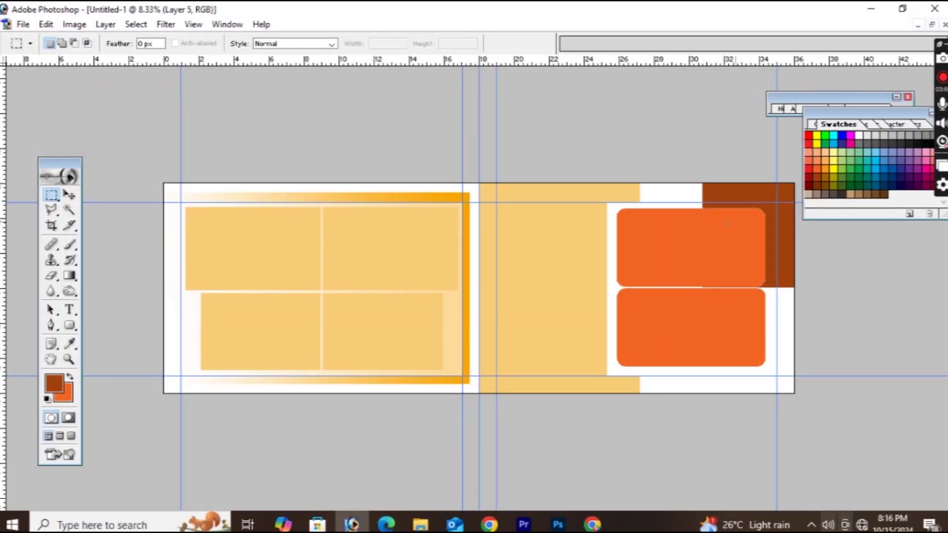
# Step: Delete the brown rectangle's inner area up to the upper horizontal and 35-inch guides, leaving an L-shaped corner, and deselect
pyautogui.moveTo(691, 202); pyautogui.dragTo(777, 319)
pyautogui.press('Delete')
pyautogui.hotkey('ctrl', 'd')
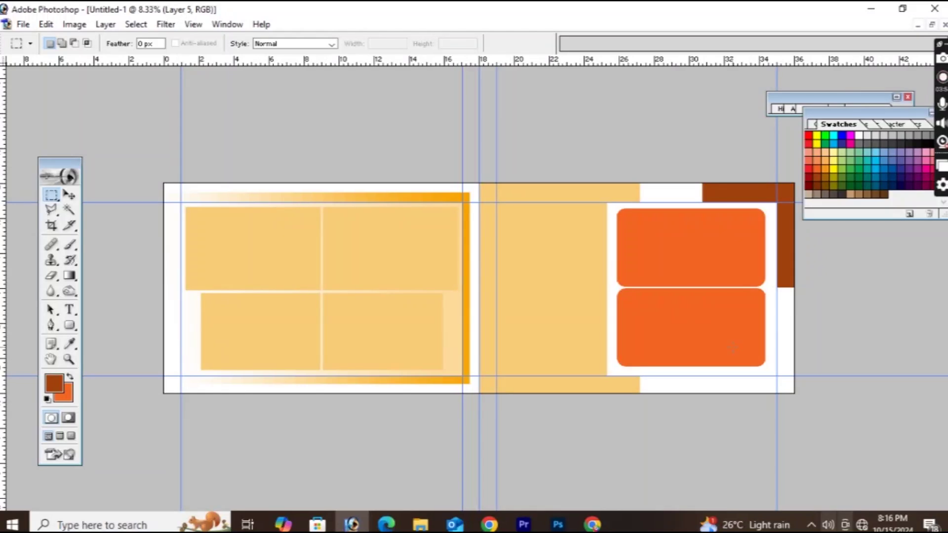
# Step: Add a vertical guide at the brown corner's left edge and, on a new layer, fill the strip from it to the page edge below the lower guide brown
pyautogui.hotkey('ctrl', 'shift', 'n')
pyautogui.press('Return')
pyautogui.moveTo(2, 373); pyautogui.dragTo(703, 416)
pyautogui.moveTo(702, 376); pyautogui.dragTo(813, 404)
pyautogui.hotkey('alt', 'BackSpace')
pyautogui.hotkey('ctrl', 'd')
# Step: On a new layer, fill a rectangle about 7 x 5.9 inches in the spread's upper-right corner with light orange FDC689
pyautogui.hotkey('ctrl', 'shift', 'n')
pyautogui.press('Return')
pyautogui.click(48, 385)
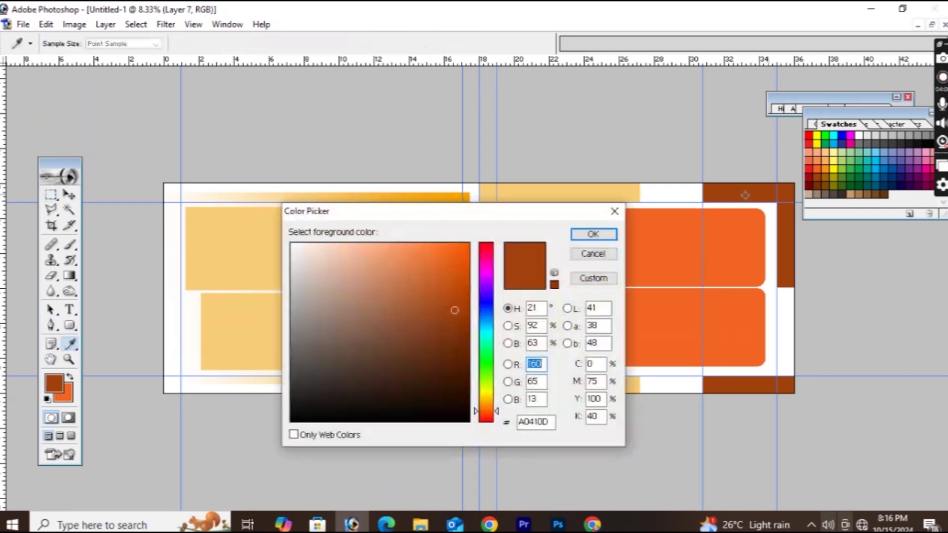
pyautogui.click(828, 148)
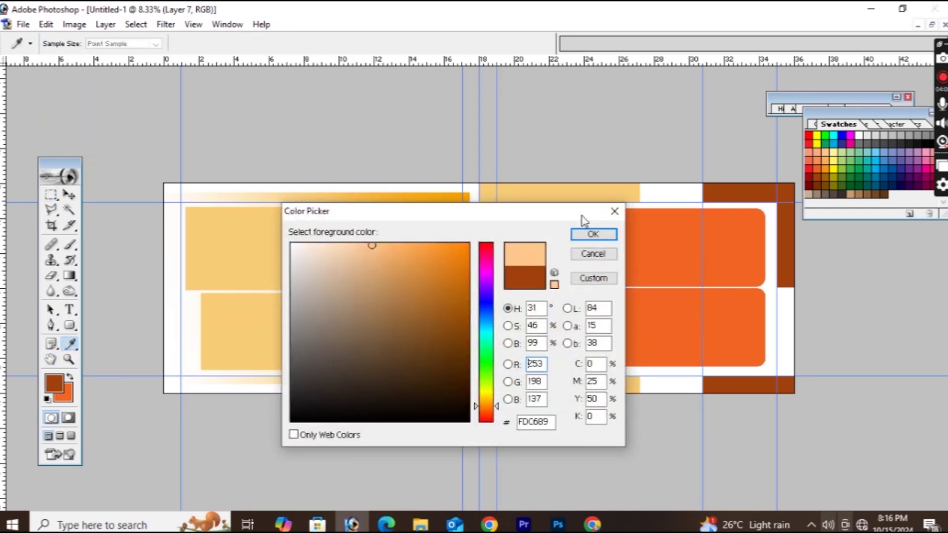
pyautogui.click(591, 234)
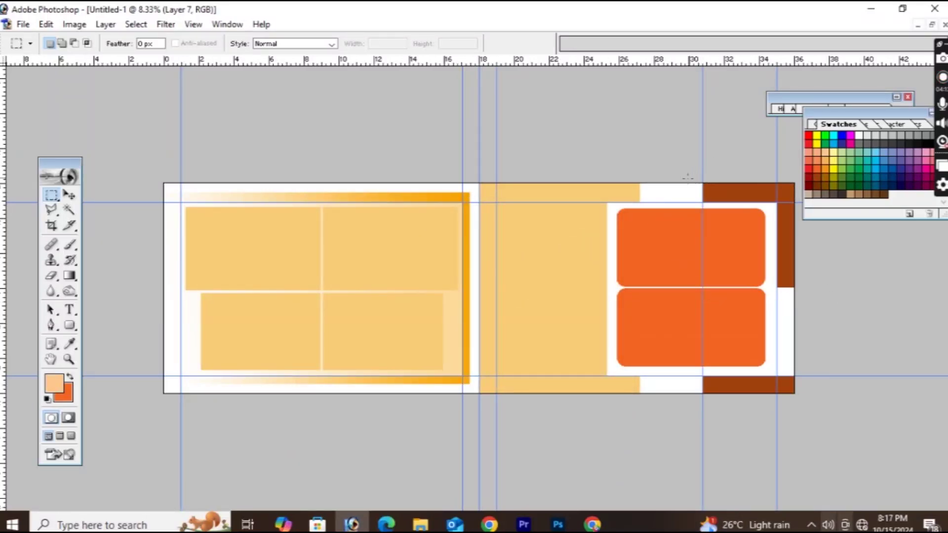
pyautogui.moveTo(671, 183); pyautogui.dragTo(813, 287)
pyautogui.hotkey('alt', 'BackSpace')
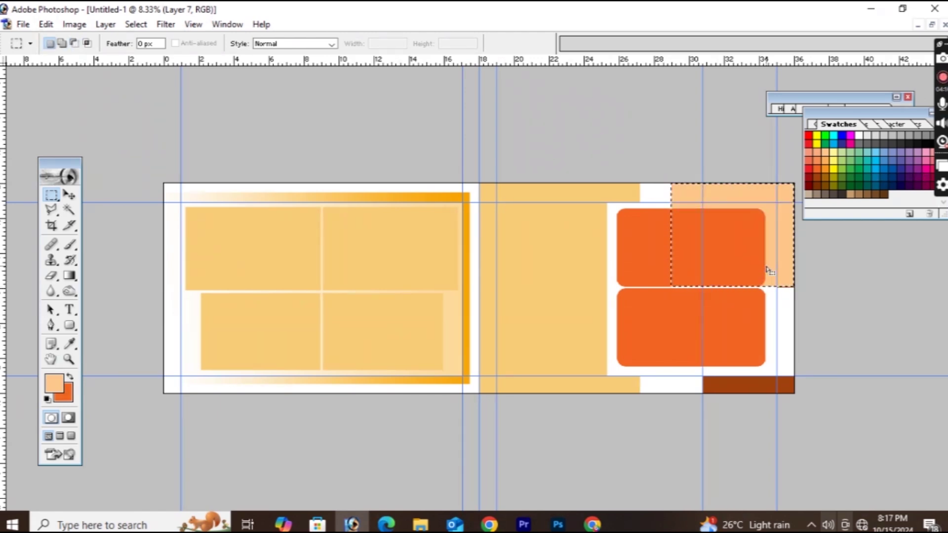
# Step: Send the light orange rectangle behind the brown corner shape, deselect, and hide the panels
pyautogui.hotkey('ctrl', '[')
pyautogui.hotkey('ctrl', 'd')
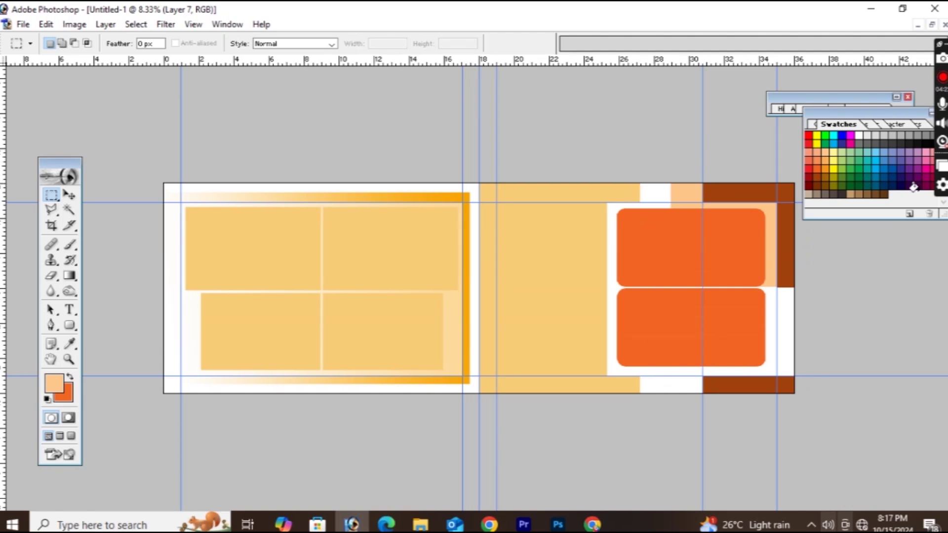
pyautogui.press('Tab')
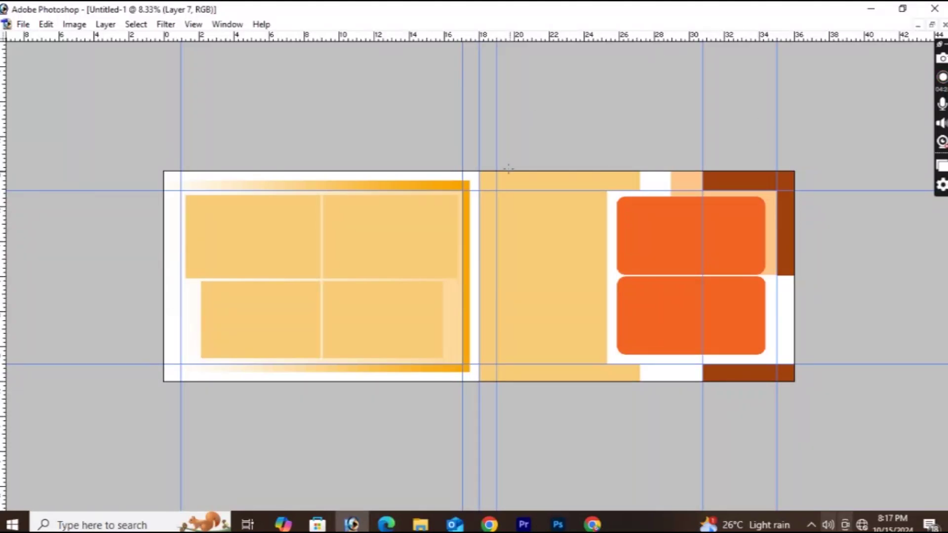